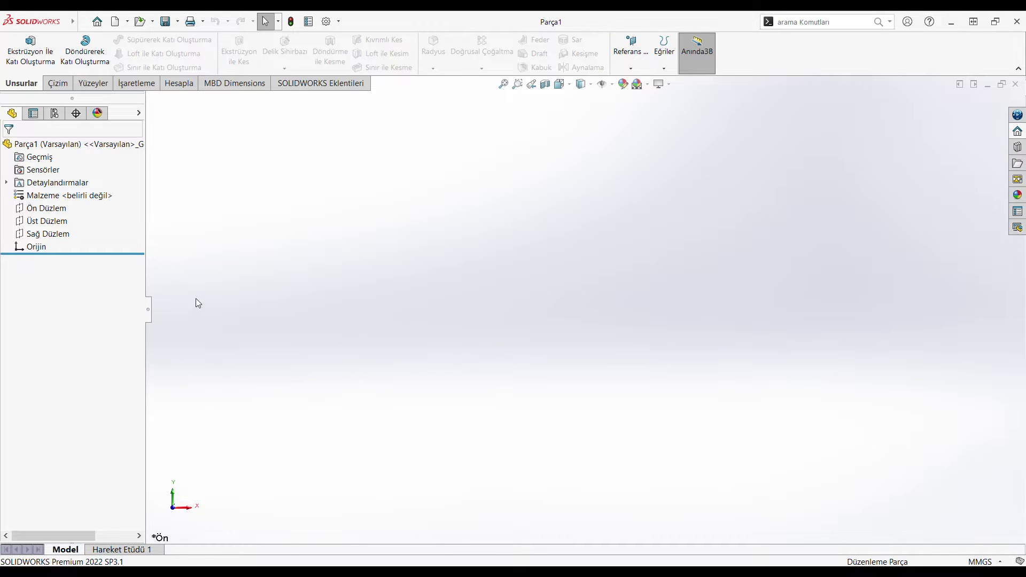
# Start a sketch on the top plane and draw a corner rectangle from the origin.
pyautogui.click(47, 221)
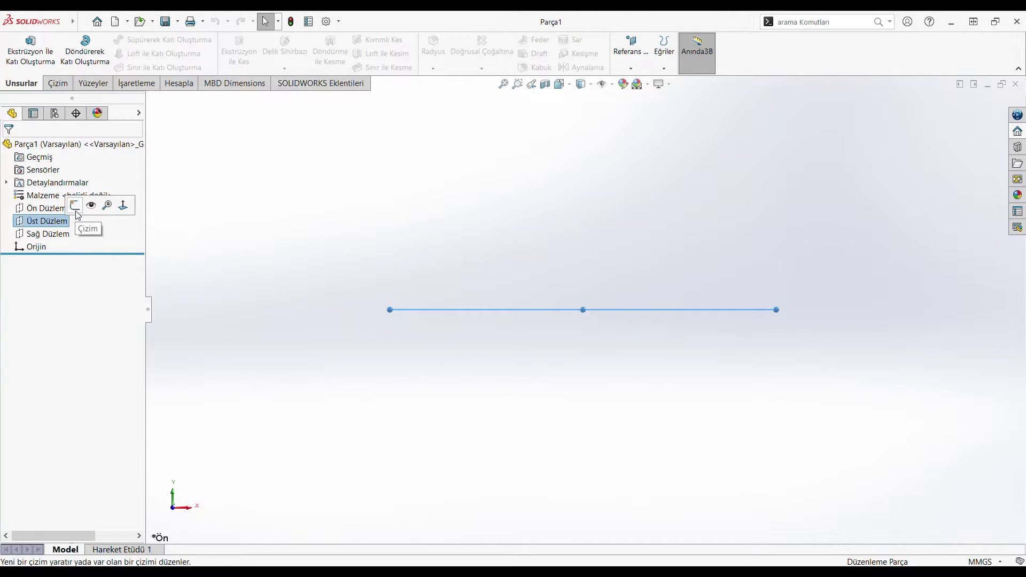
pyautogui.click(76, 209)
pyautogui.click(105, 53)
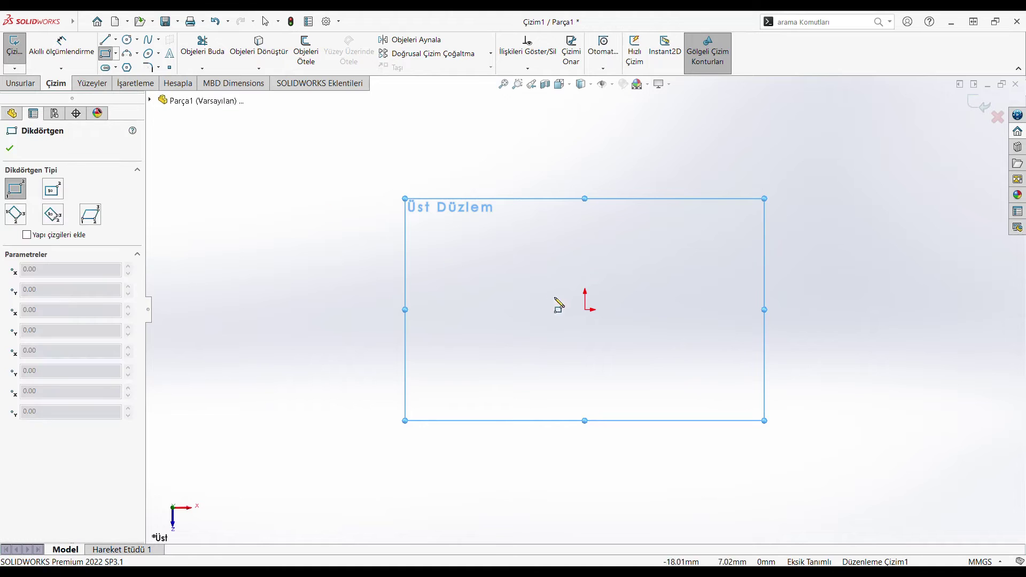
pyautogui.click(585, 310)
pyautogui.click(885, 156)
# Dimension the rectangle 40 mm high and 125 mm wide.
pyautogui.click(62, 46)
pyautogui.click(586, 233)
pyautogui.click(556, 240)
pyautogui.write('40')
pyautogui.press('Return')
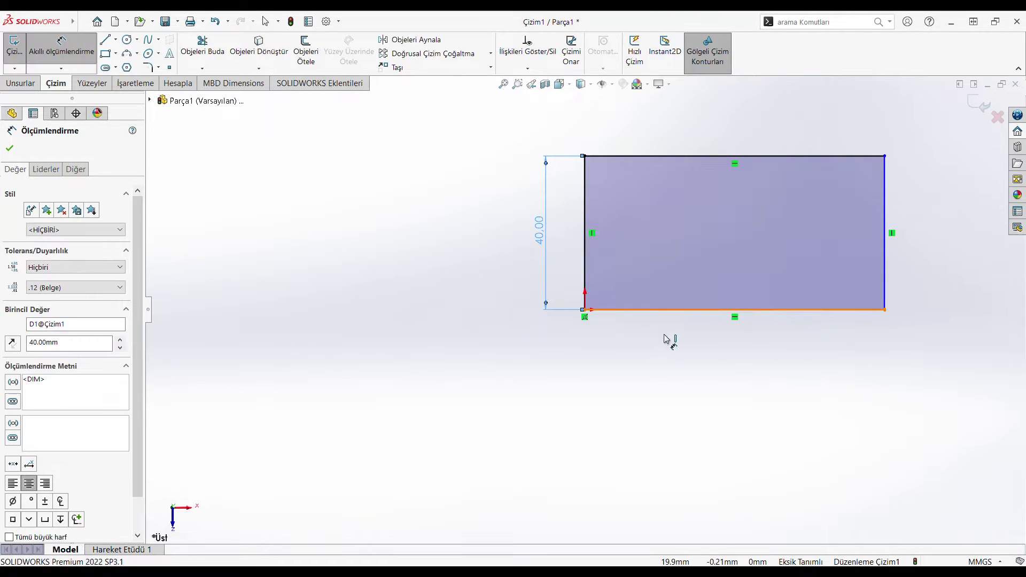
pyautogui.click(669, 310)
pyautogui.click(668, 356)
pyautogui.write('125')
pyautogui.press('Return')
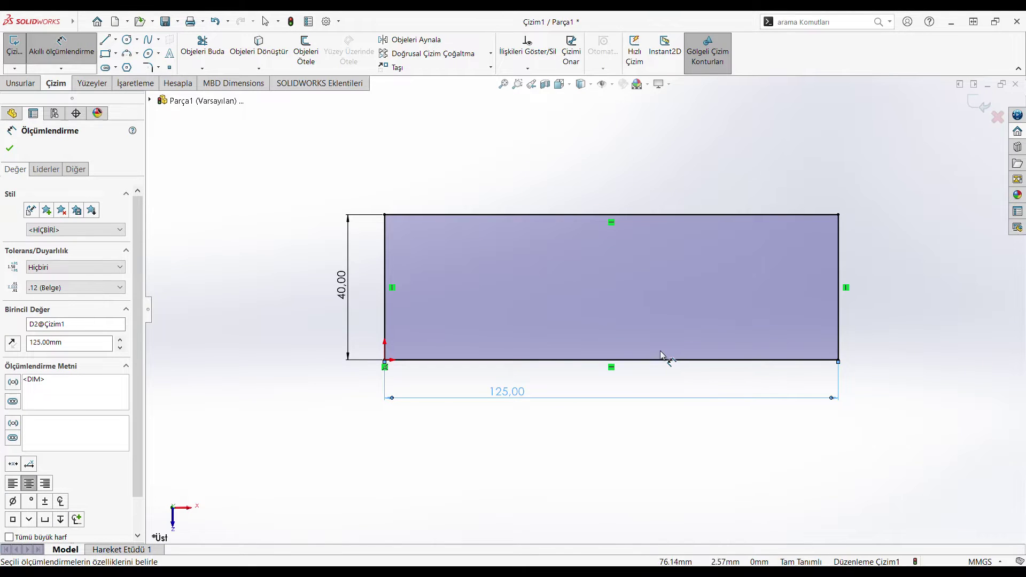
pyautogui.click(35, 85)
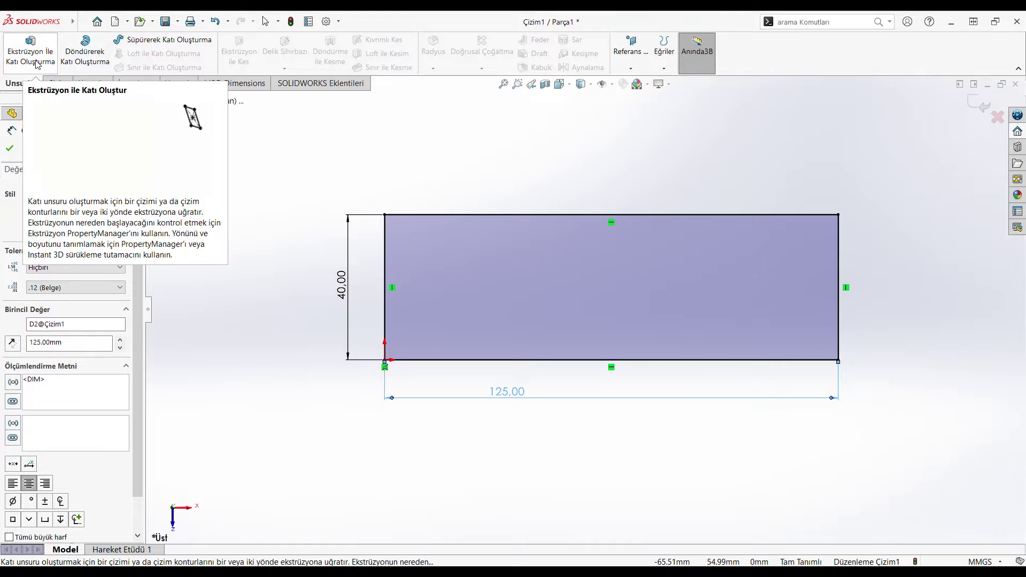
# Extrude the rectangle Blind 10 mm into the base plate, Yükseklik-Ekstrüzyon1.
pyautogui.click(36, 63)
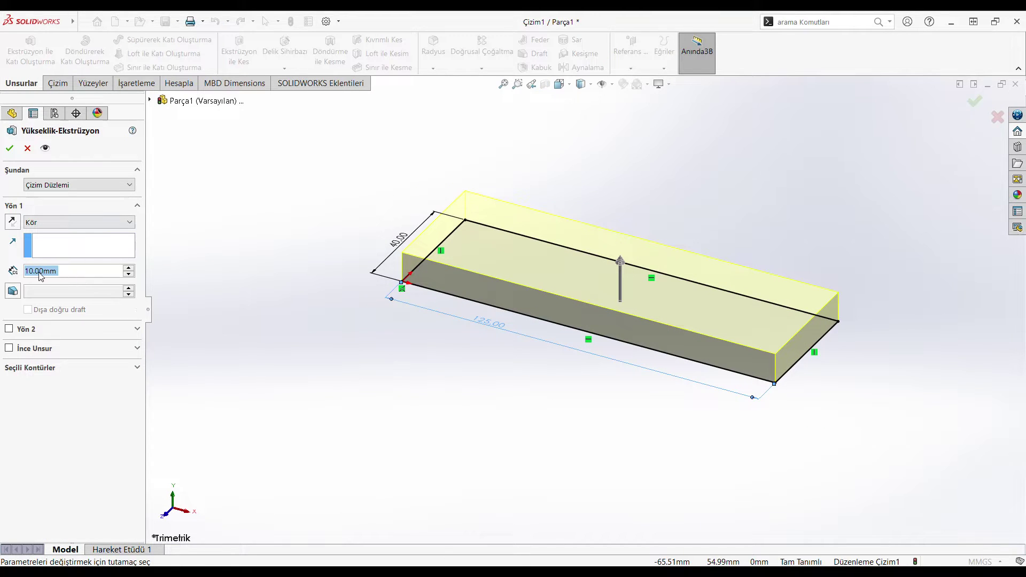
pyautogui.click(10, 149)
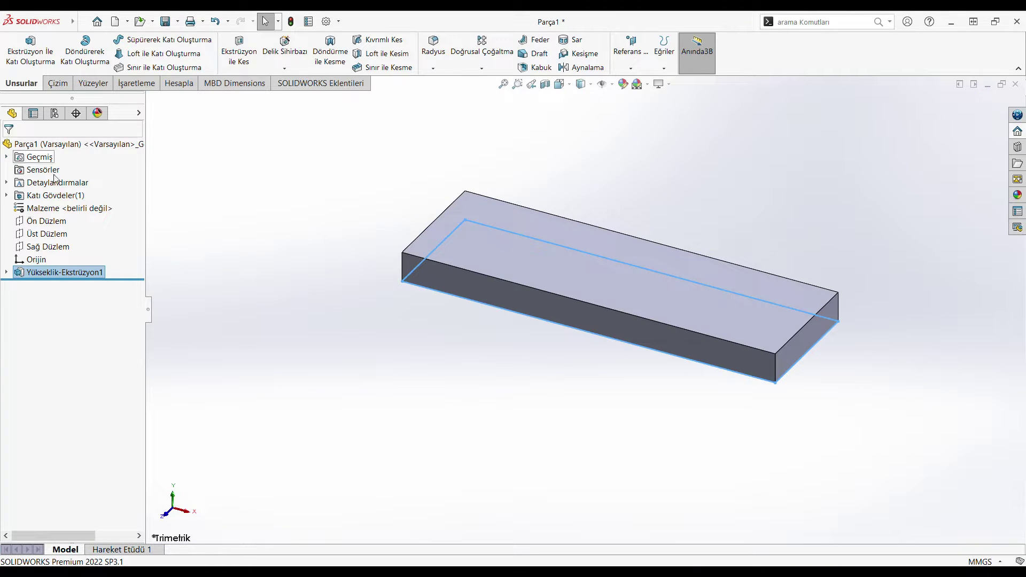
pyautogui.click(470, 286)
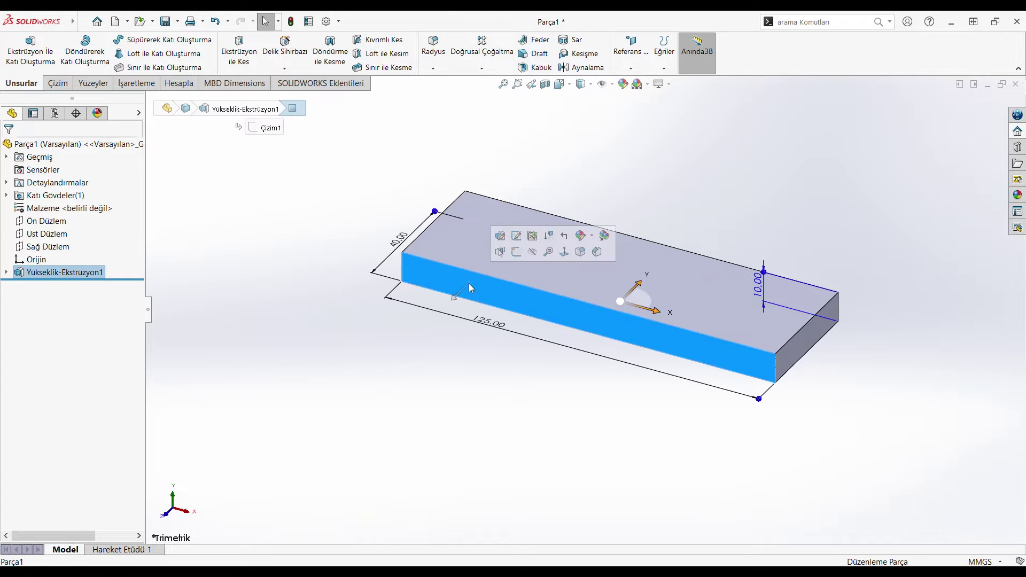
# Sketch a closed arch profile on the plate's front face: two vertical lines and a tangent top arc.
pyautogui.click(516, 258)
pyautogui.click(105, 39)
pyautogui.click(446, 316)
pyautogui.click(445, 211)
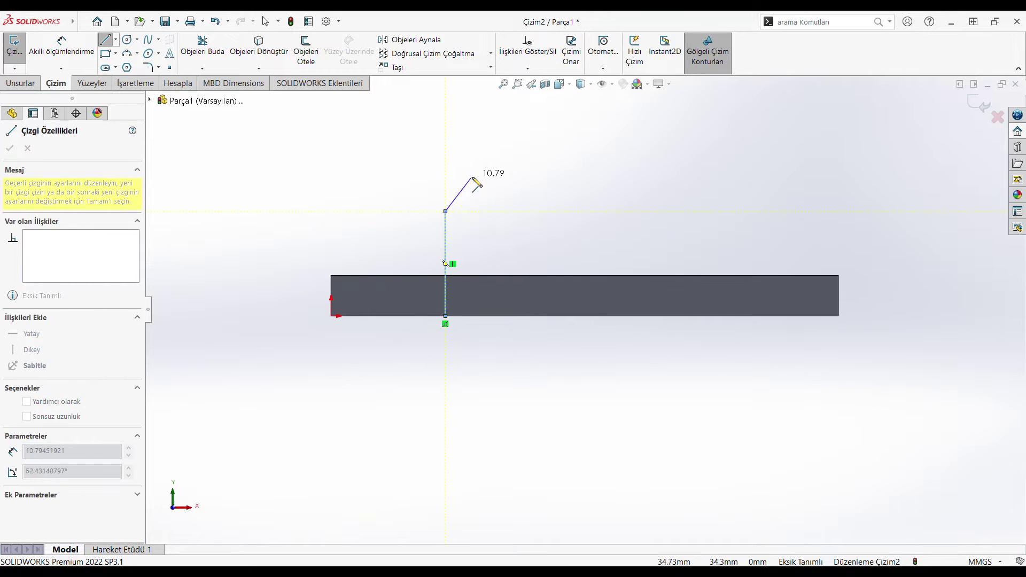
pyautogui.click(567, 211)
pyautogui.click(566, 316)
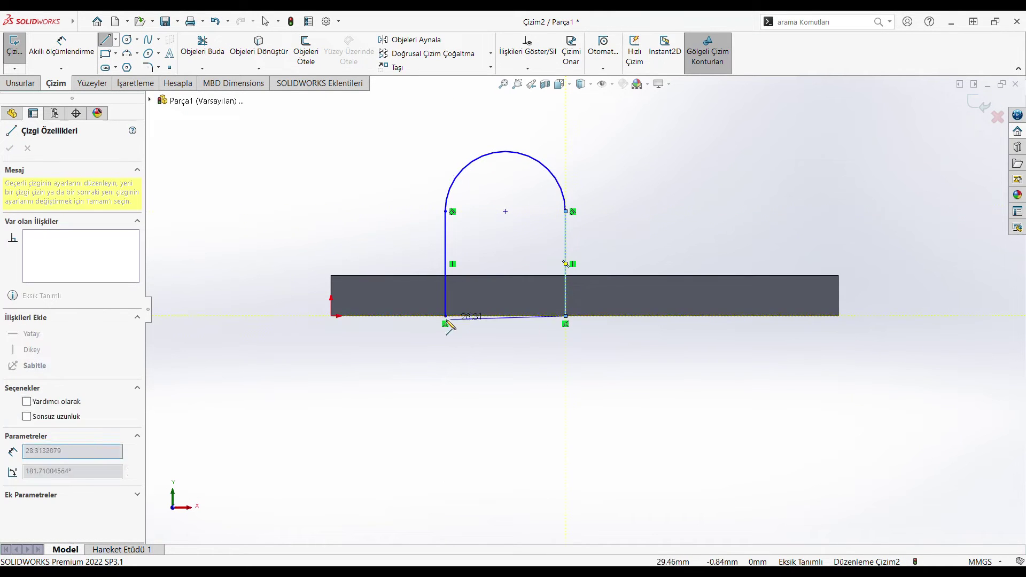
pyautogui.click(445, 315)
pyautogui.moveTo(454, 337); pyautogui.dragTo(460, 240, button='right')
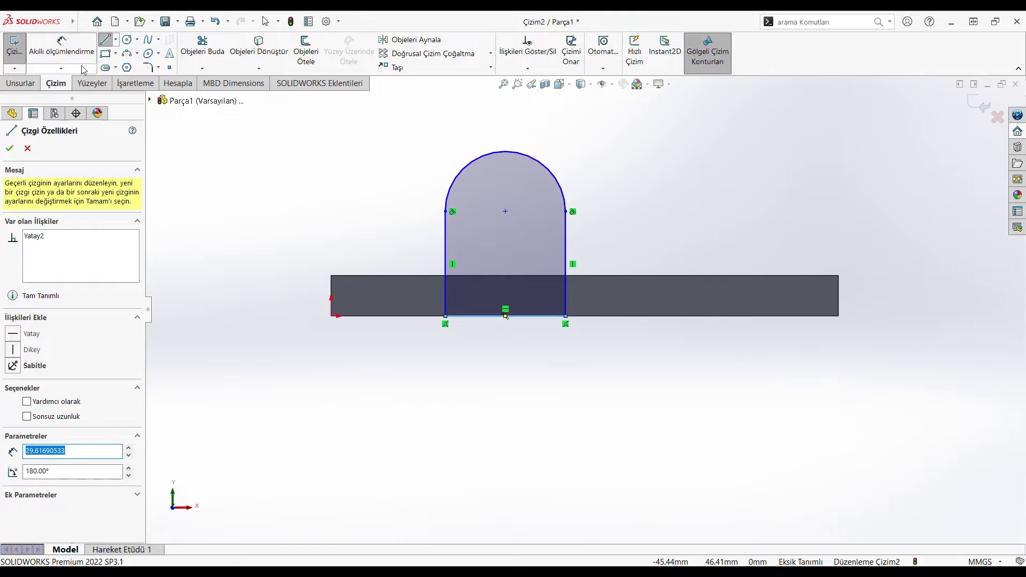
# Locate the arc centre 50 mm from the plate's left edge and 35 mm above the bottom.
pyautogui.click(505, 211)
pyautogui.click(331, 294)
pyautogui.click(391, 145)
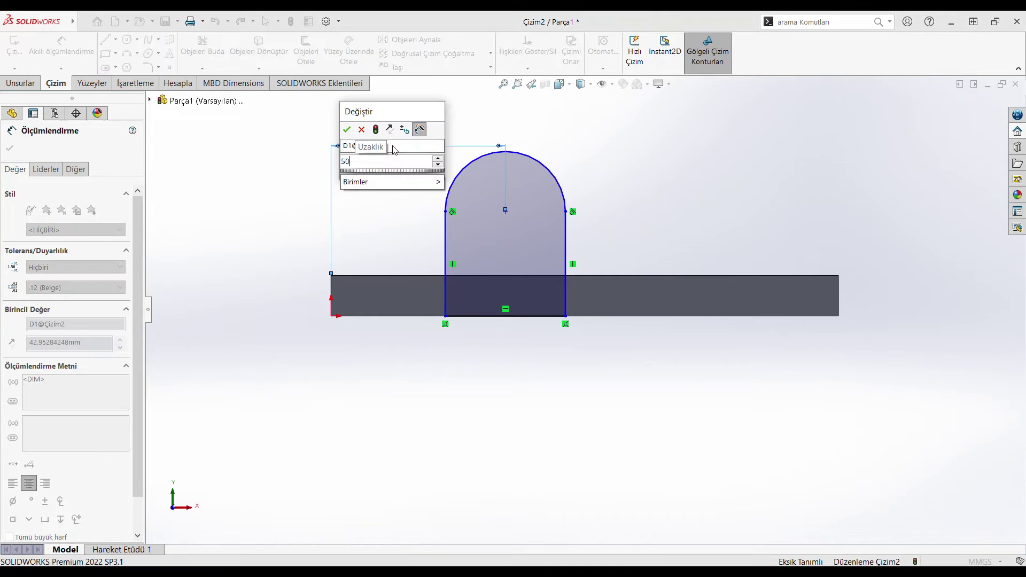
pyautogui.write('50')
pyautogui.press('Return')
pyautogui.click(535, 211)
pyautogui.click(464, 320)
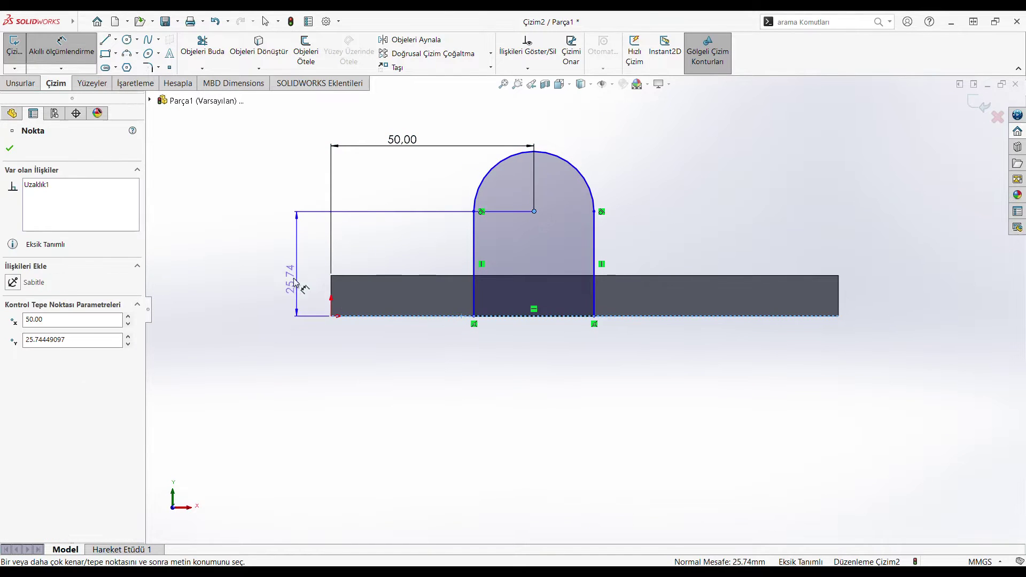
pyautogui.click(287, 276)
pyautogui.write('35')
pyautogui.press('Return')
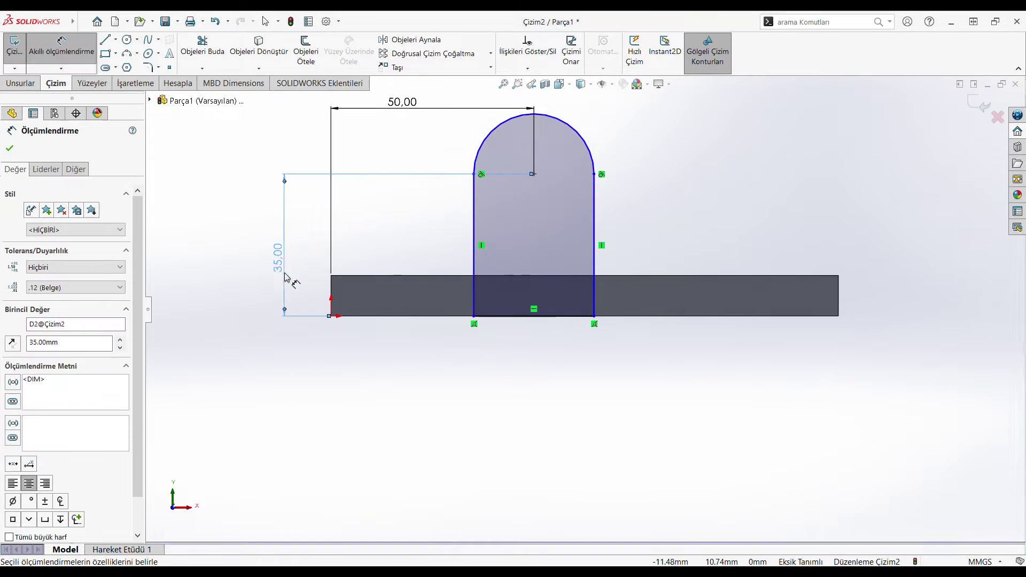
# Give the arch top a 20 mm radius.
pyautogui.click(592, 155)
pyautogui.click(668, 131)
pyautogui.write('20')
pyautogui.press('Return')
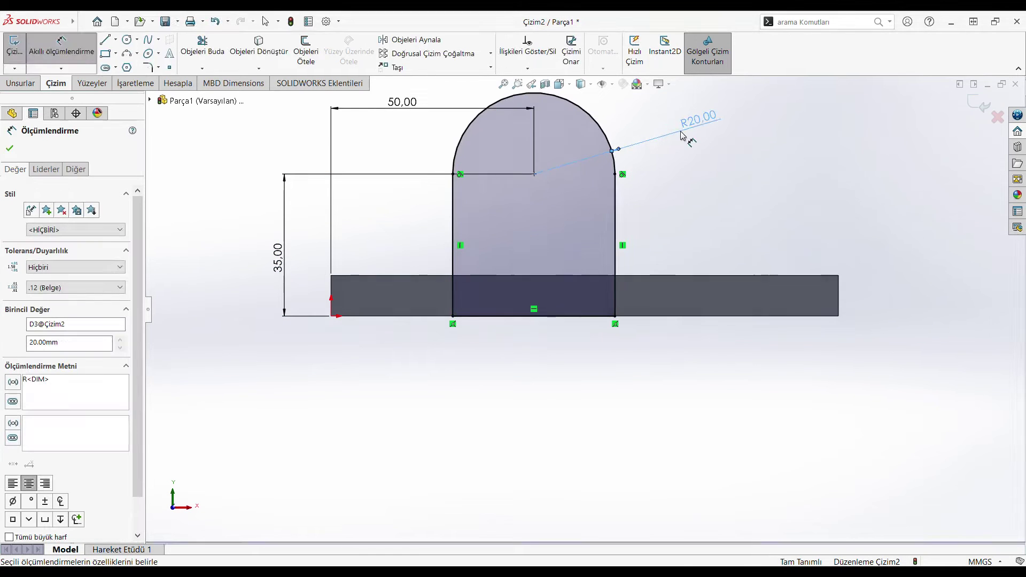
pyautogui.press('f')
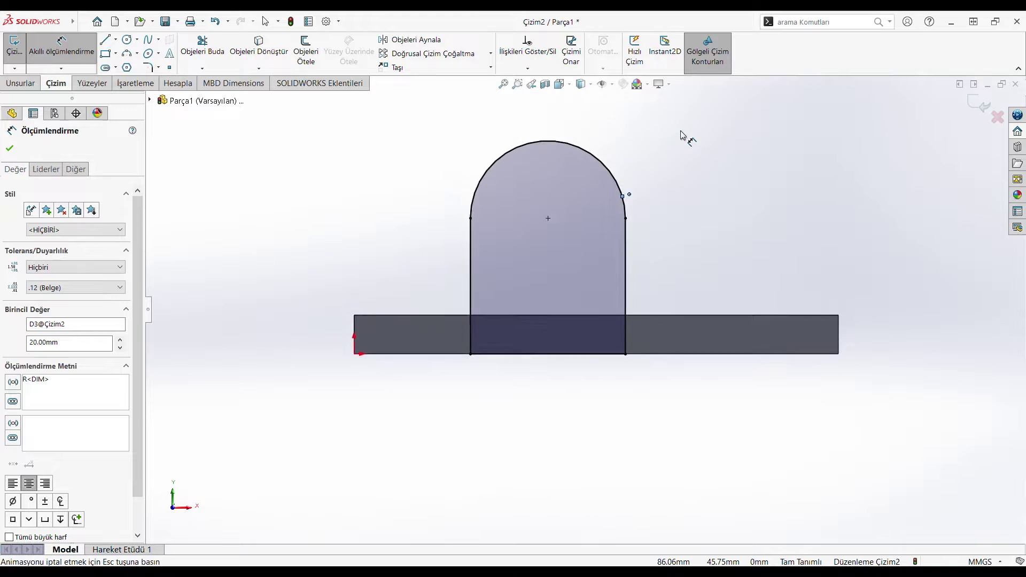
# Extrude the arch profile 10 mm in the reversed direction, merged with the plate as Yükseklik-Ekstrüzyon2.
pyautogui.click(33, 84)
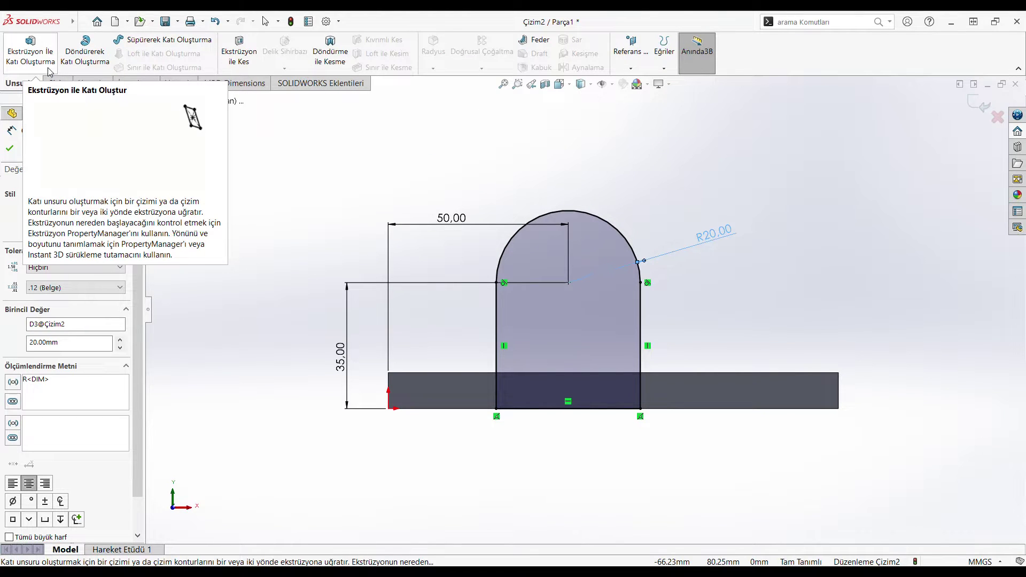
pyautogui.click(48, 71)
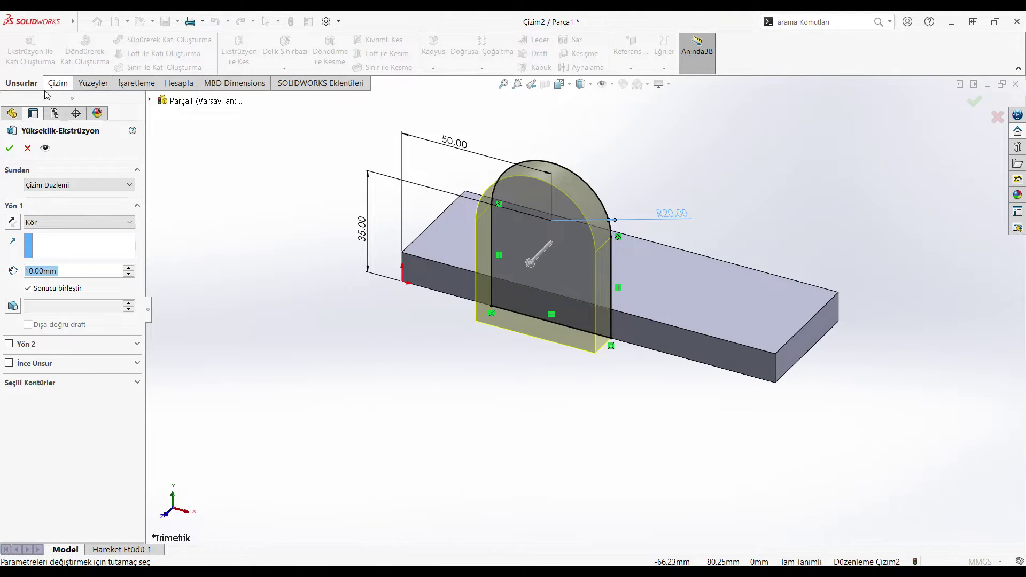
pyautogui.click(16, 222)
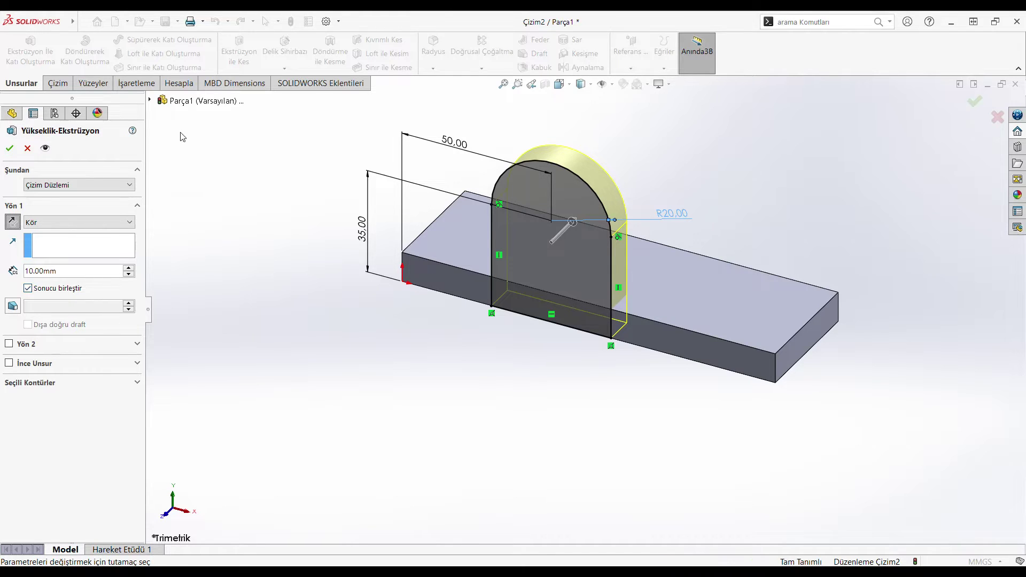
pyautogui.click(151, 100)
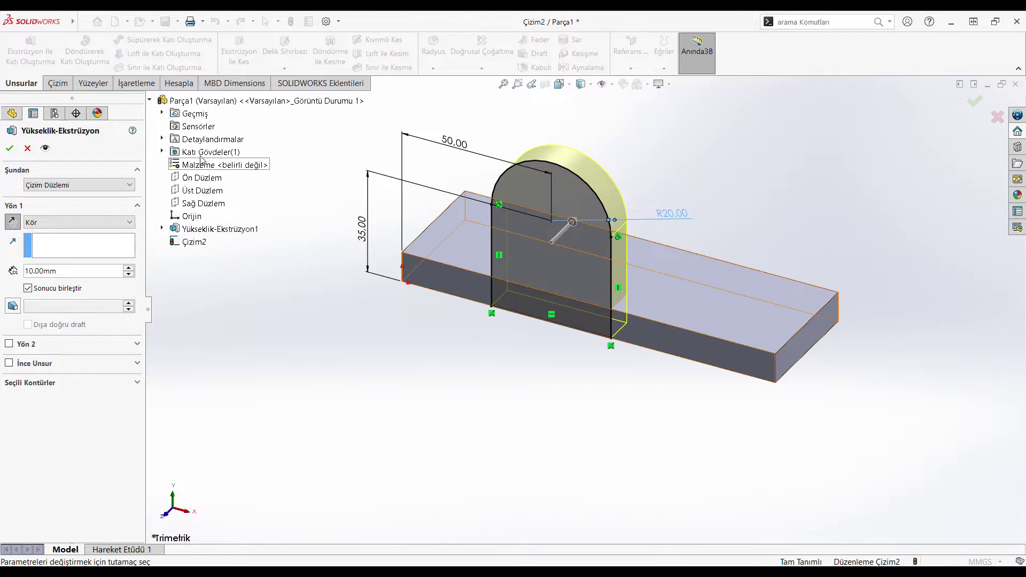
pyautogui.click(163, 153)
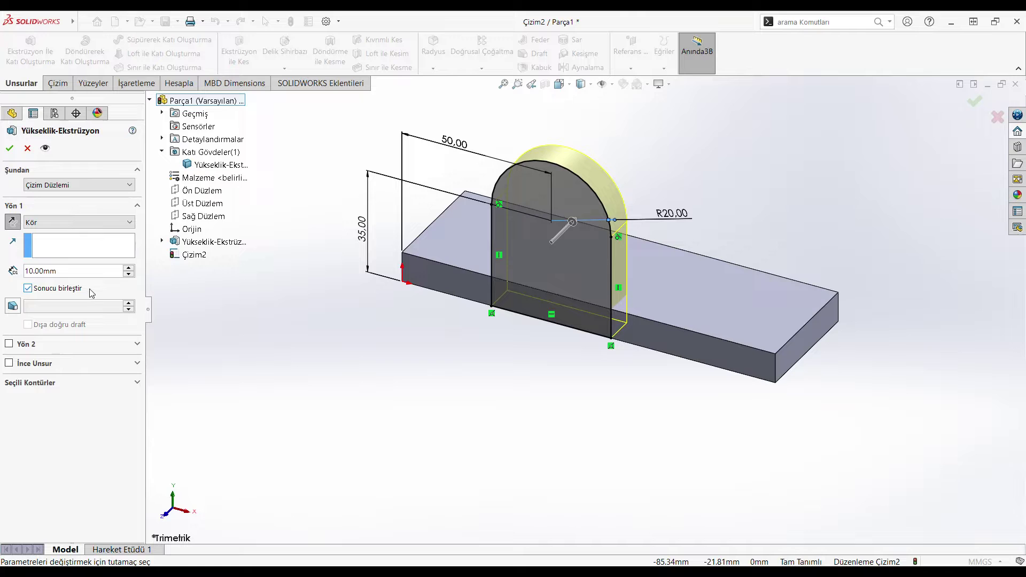
pyautogui.click(16, 150)
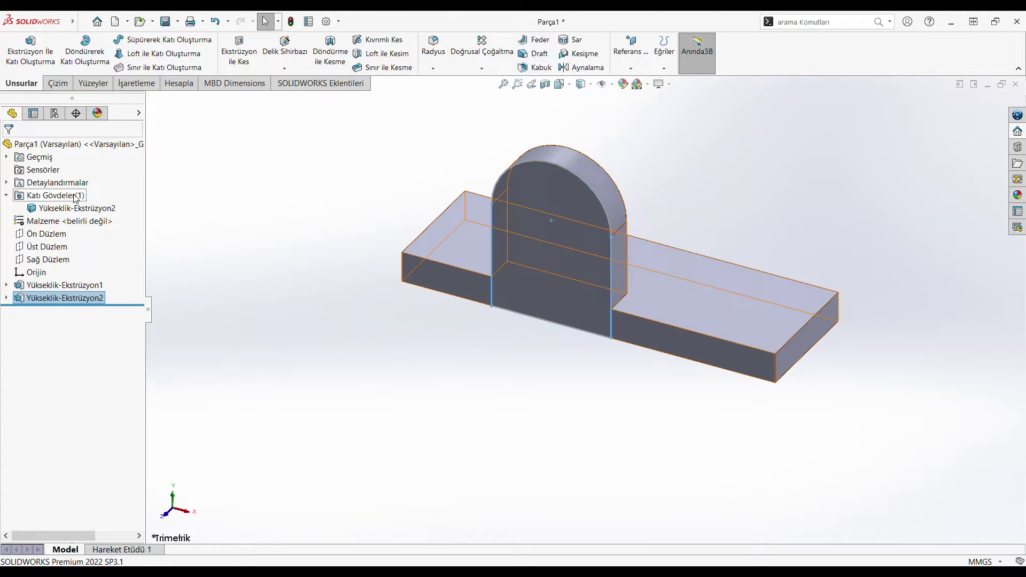
pyautogui.click(75, 209)
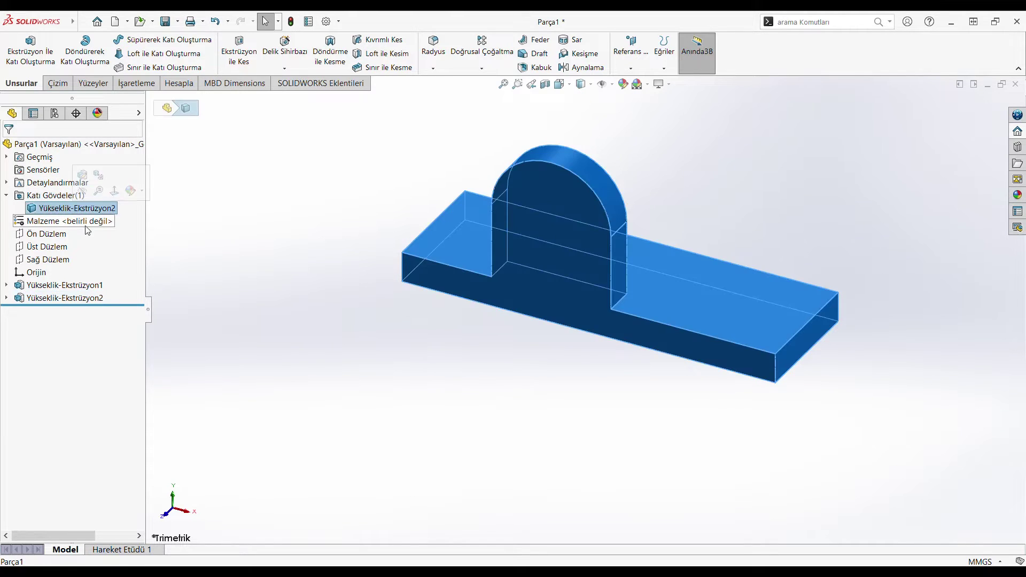
# Start a sketch on the front face and draw a rectangle along the plate's bottom edge.
pyautogui.click(101, 299)
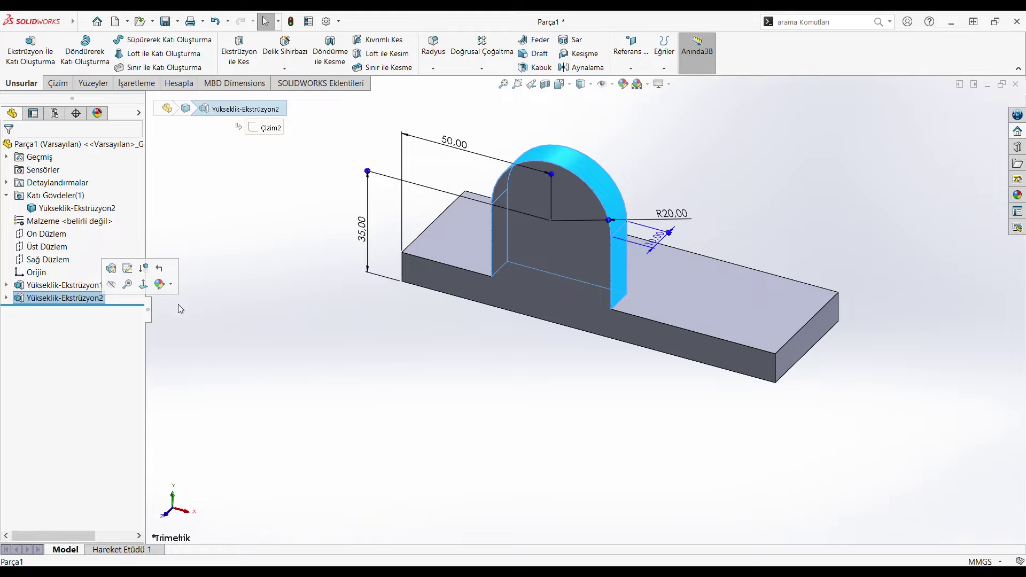
pyautogui.click(525, 297)
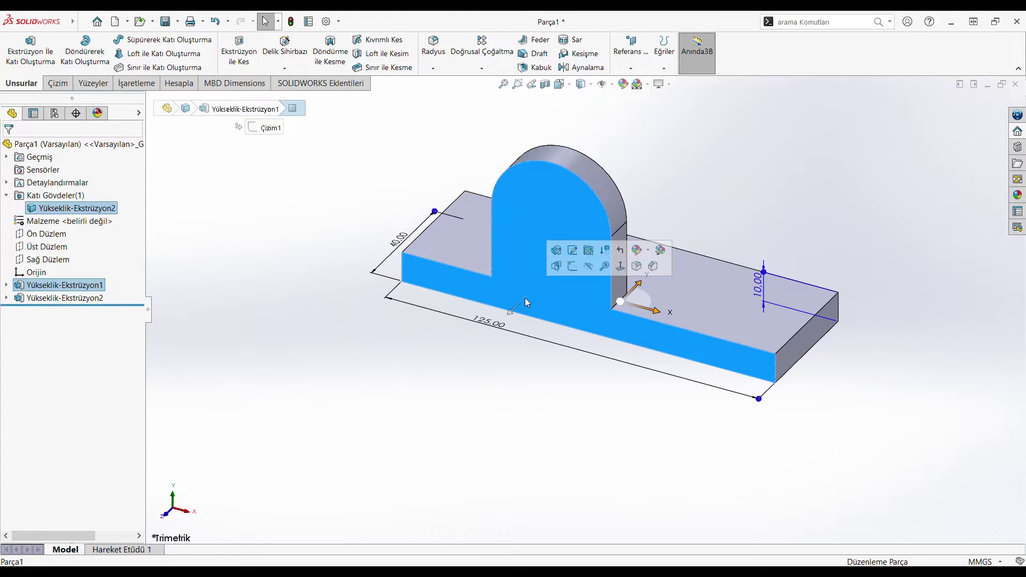
pyautogui.click(572, 264)
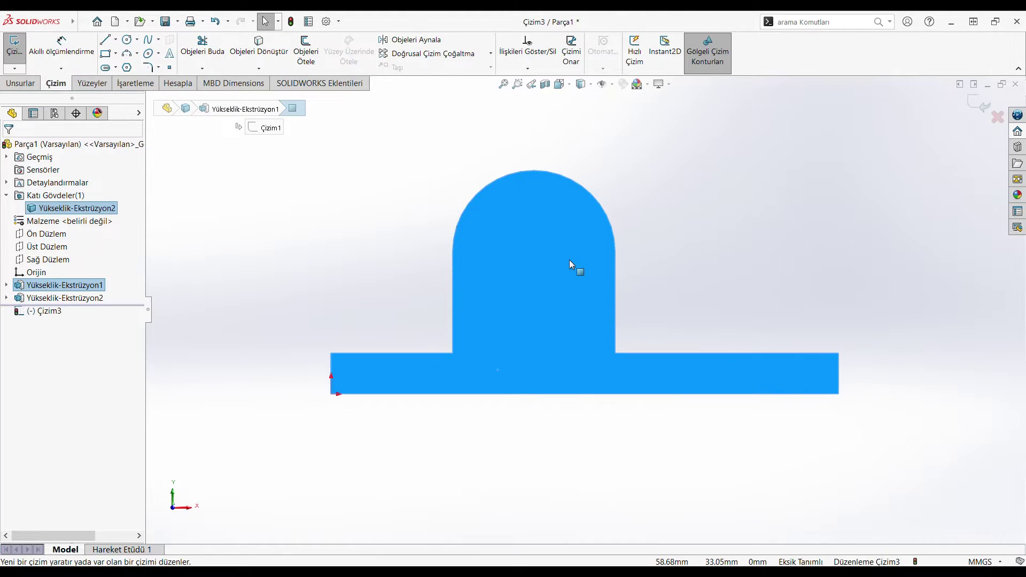
pyautogui.click(106, 53)
pyautogui.click(467, 394)
pyautogui.click(604, 370)
pyautogui.moveTo(603, 380); pyautogui.dragTo(536, 339, button='right')
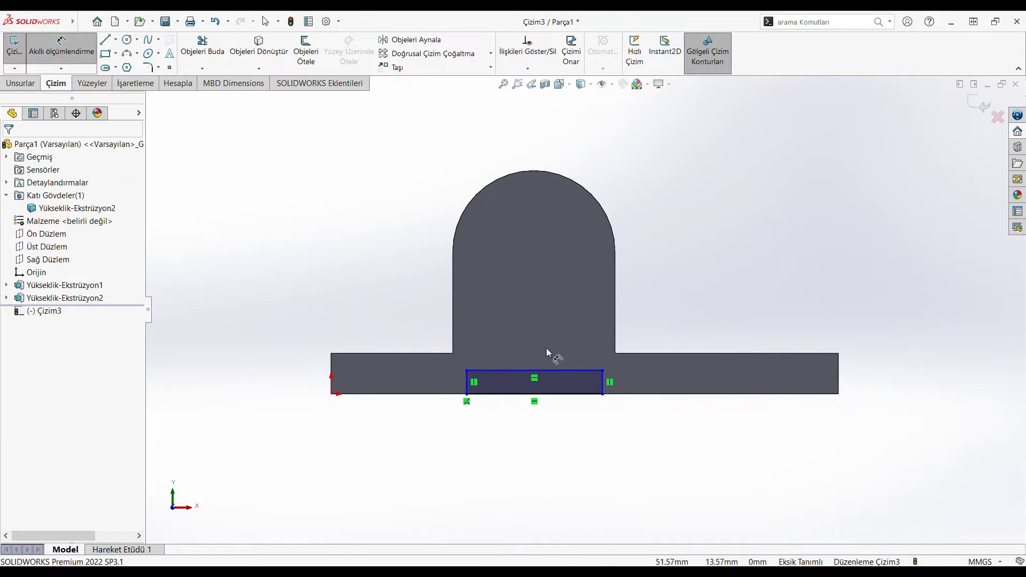
# Dimension the rectangle's height to 3 mm.
pyautogui.click(604, 382)
pyautogui.click(653, 344)
pyautogui.write('3')
pyautogui.press('Return')
pyautogui.rightClick(402, 291)
pyautogui.click(426, 359)
# Make the rectangle's left and right sides collinear with the upright's edges.
pyautogui.click(464, 384)
pyautogui.keyDown('ctrl'); pyautogui.click(454, 343); pyautogui.keyUp('ctrl')
pyautogui.click(497, 339)
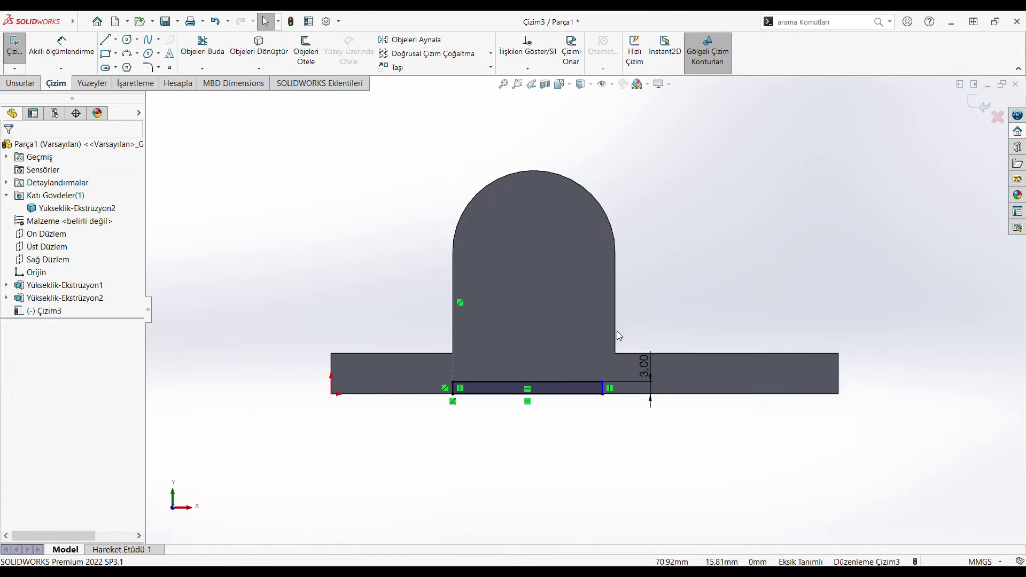
pyautogui.keyDown('ctrl'); pyautogui.click(604, 390); pyautogui.keyUp('ctrl')
pyautogui.click(629, 338)
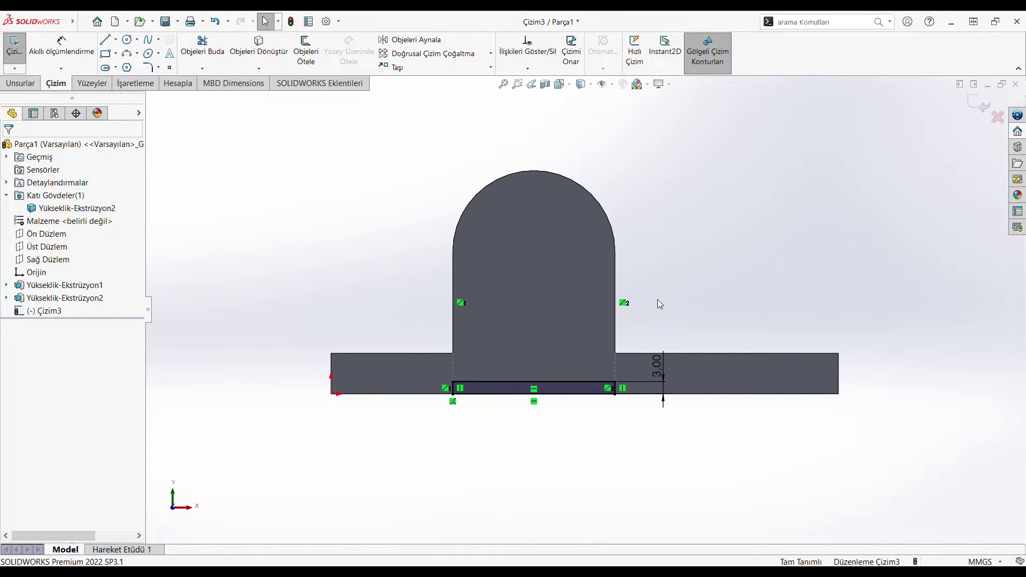
pyautogui.click(38, 88)
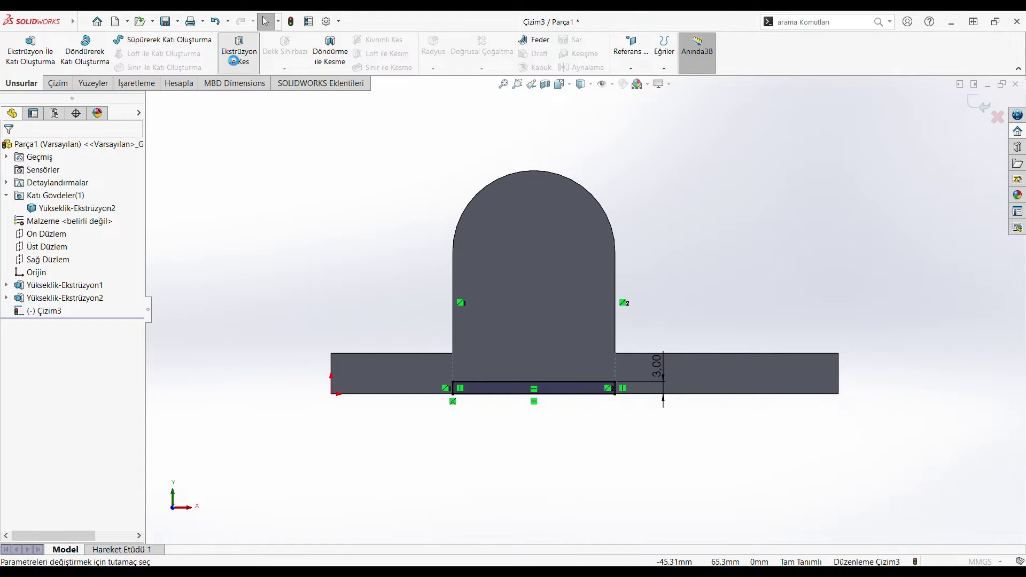
# Extrude-cut the 3 mm rectangle with the Through All end condition, creating Kes-Ekstrüzyon1.
pyautogui.click(234, 61)
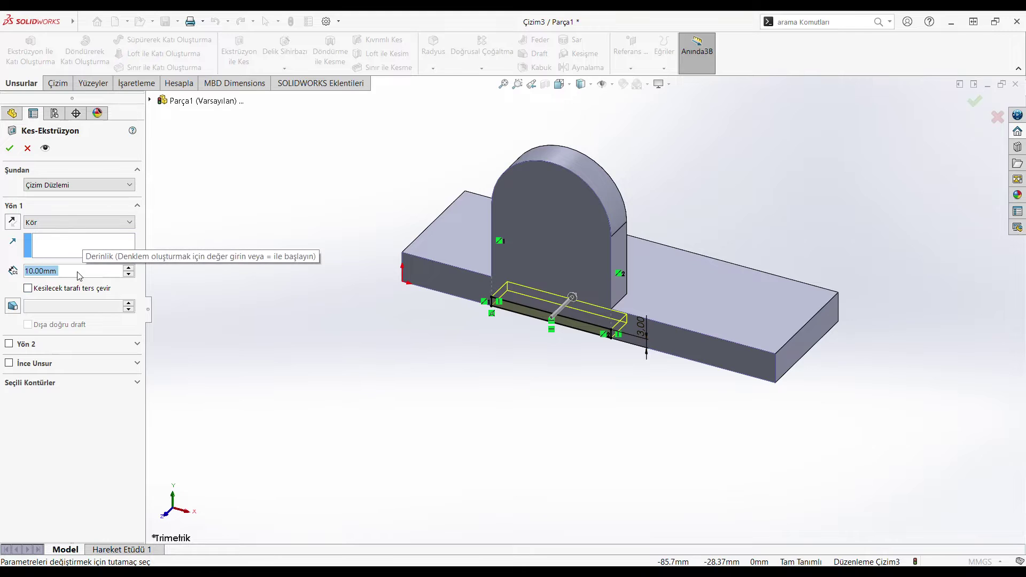
pyautogui.write('40')
pyautogui.press('Return')
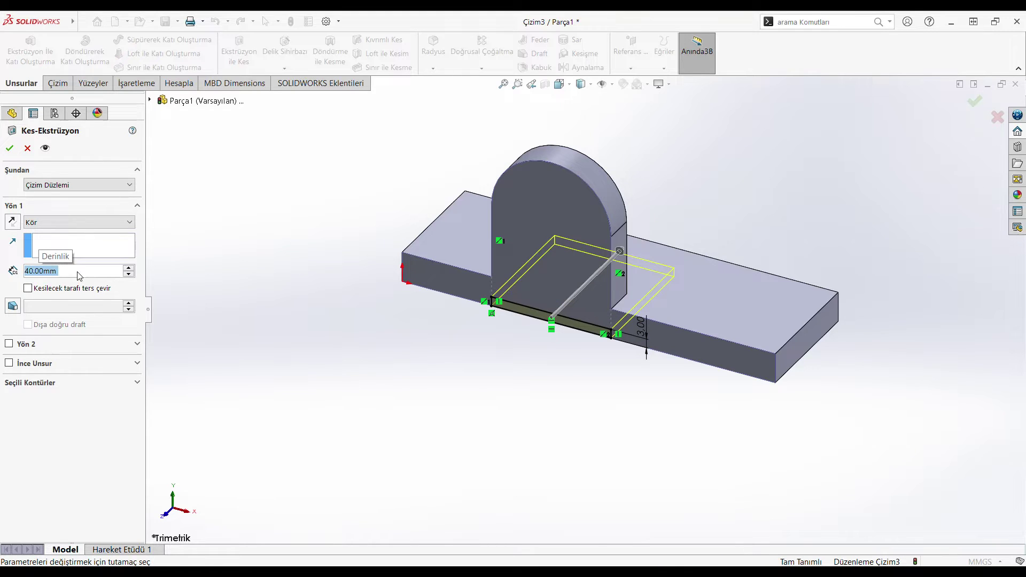
pyautogui.click(132, 275)
pyautogui.click(132, 274)
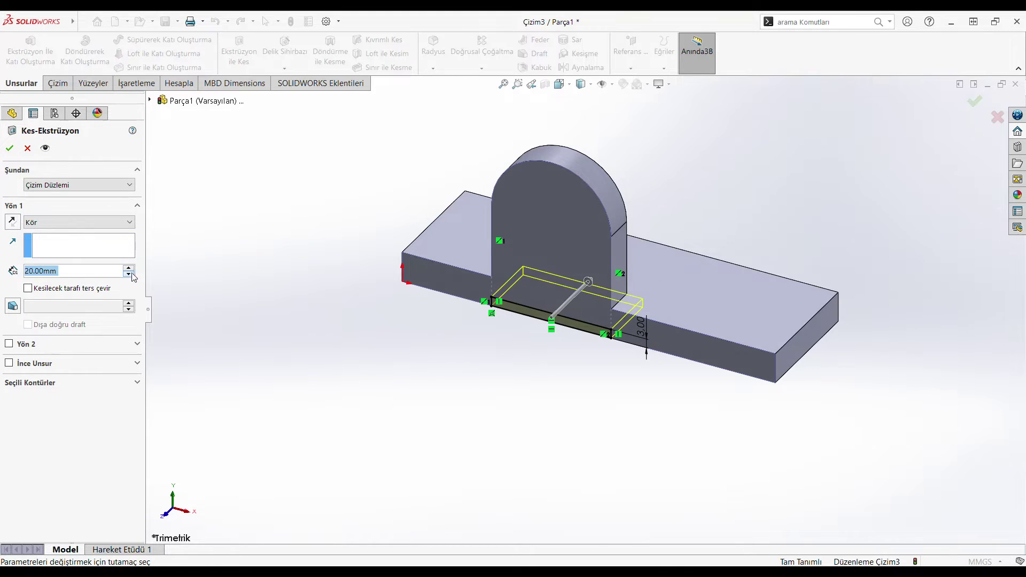
pyautogui.click(129, 227)
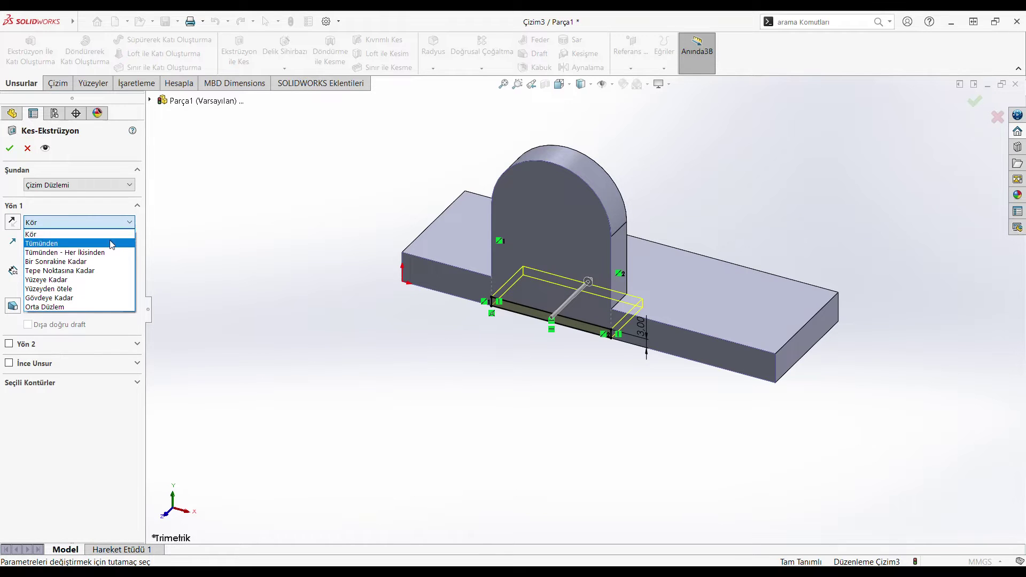
pyautogui.click(114, 241)
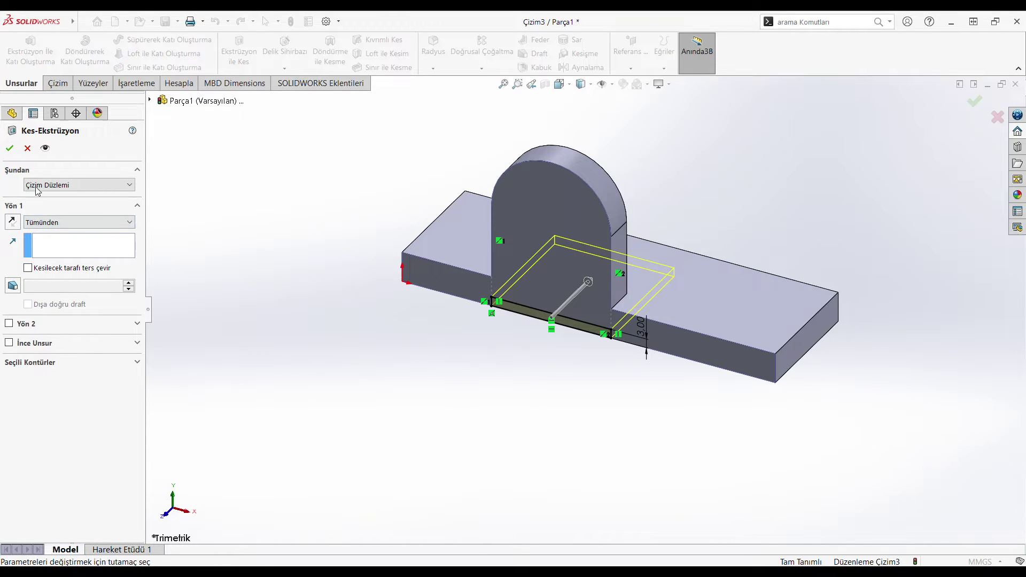
pyautogui.click(9, 148)
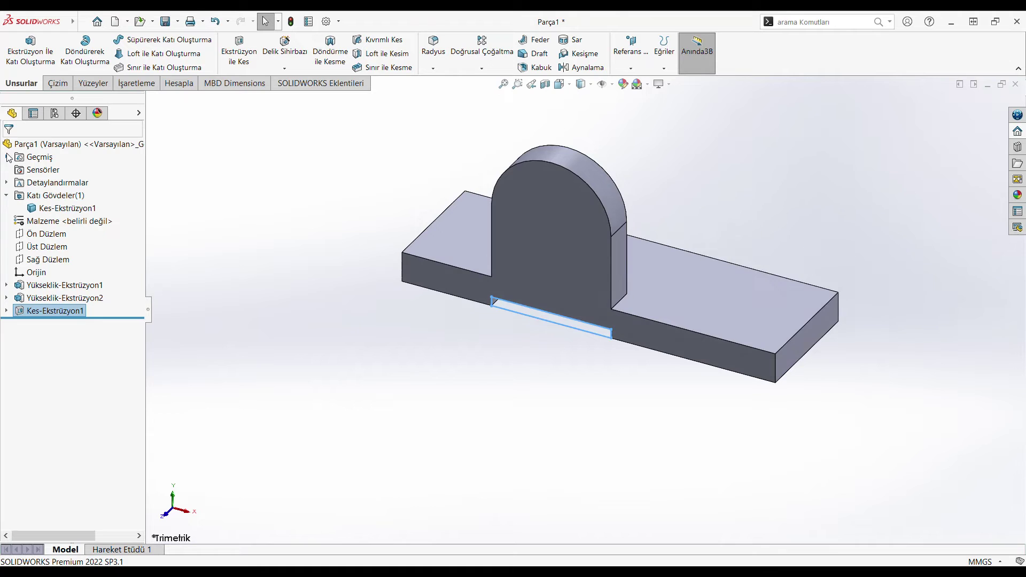
pyautogui.moveTo(638, 326)
pyautogui.mouseDown(button='middle')
pyautogui.moveTo(656, 231)
pyautogui.moveTo(656, 243)
pyautogui.mouseUp(button='middle')
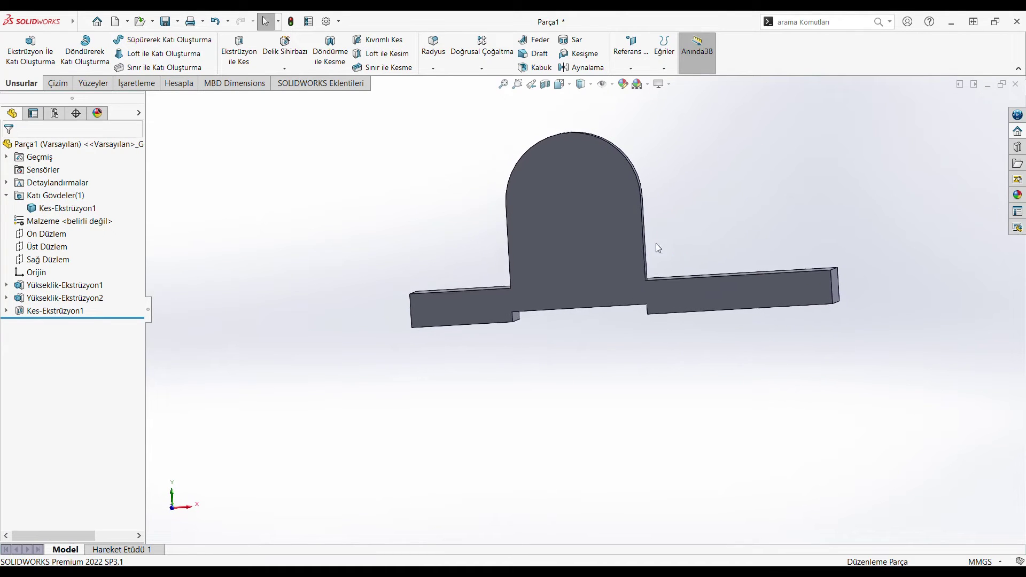
pyautogui.click(607, 257)
pyautogui.click(703, 226)
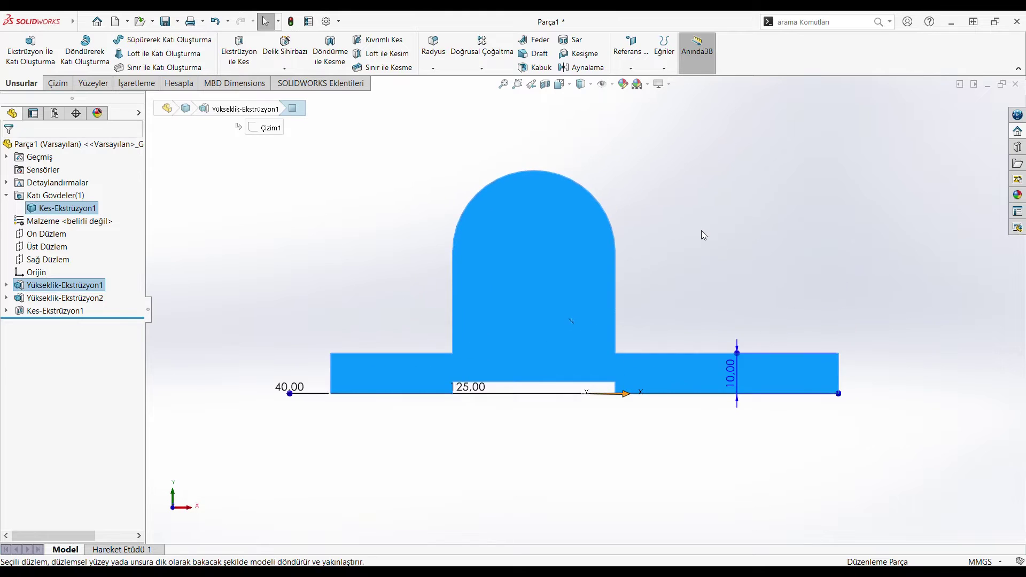
pyautogui.click(702, 230)
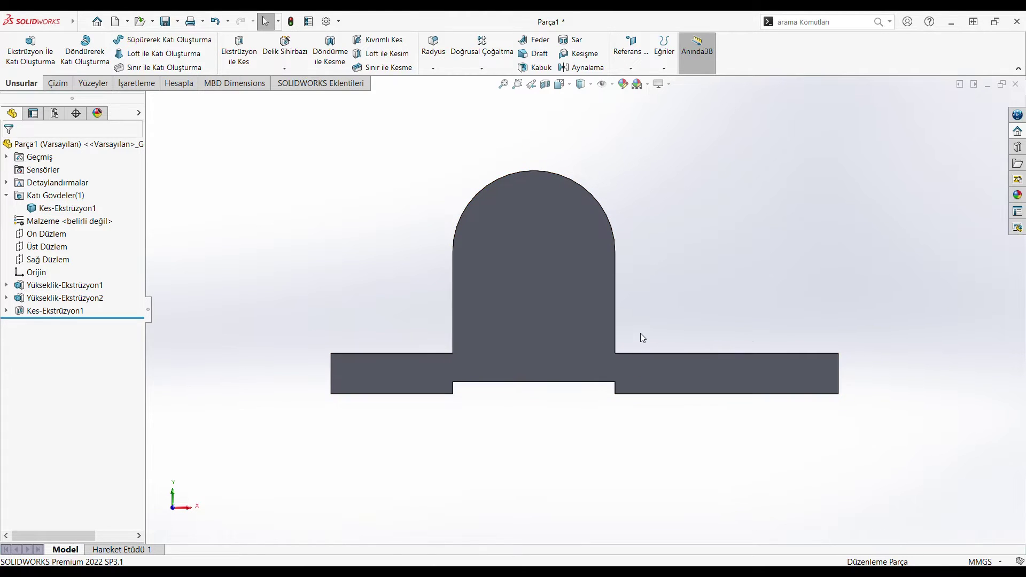
pyautogui.hotkey('ctrl', '7')
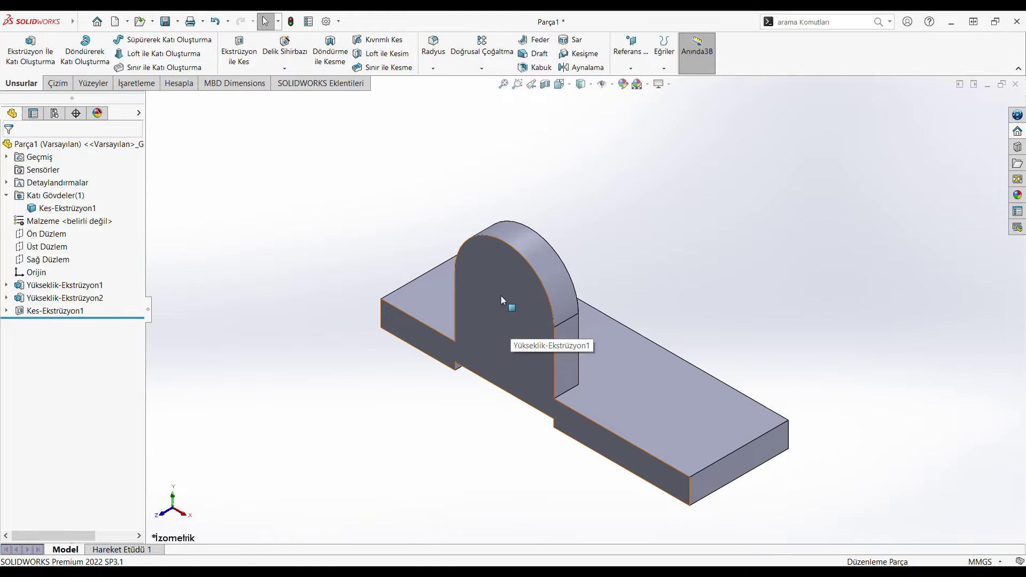
# Choose a counterbore hole type with the ANSI Metric standard in Hole Wizard.
pyautogui.click(294, 43)
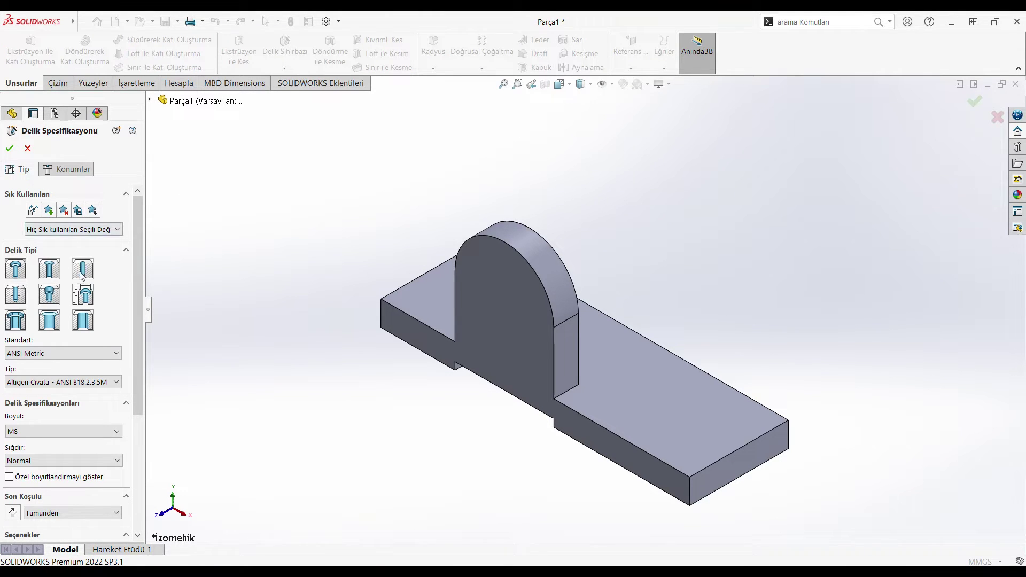
pyautogui.click(49, 271)
pyautogui.click(80, 272)
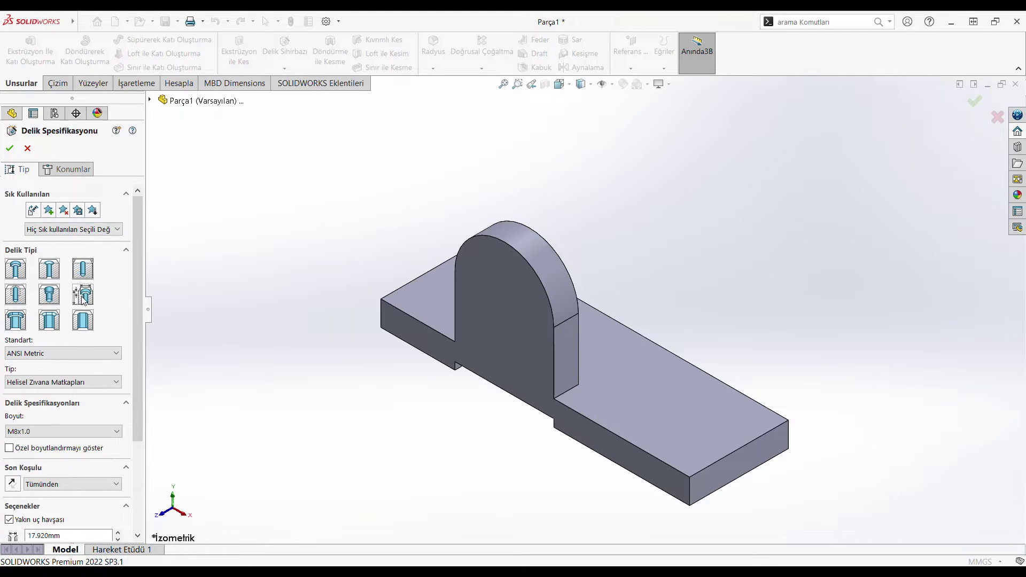
pyautogui.click(83, 294)
pyautogui.click(20, 214)
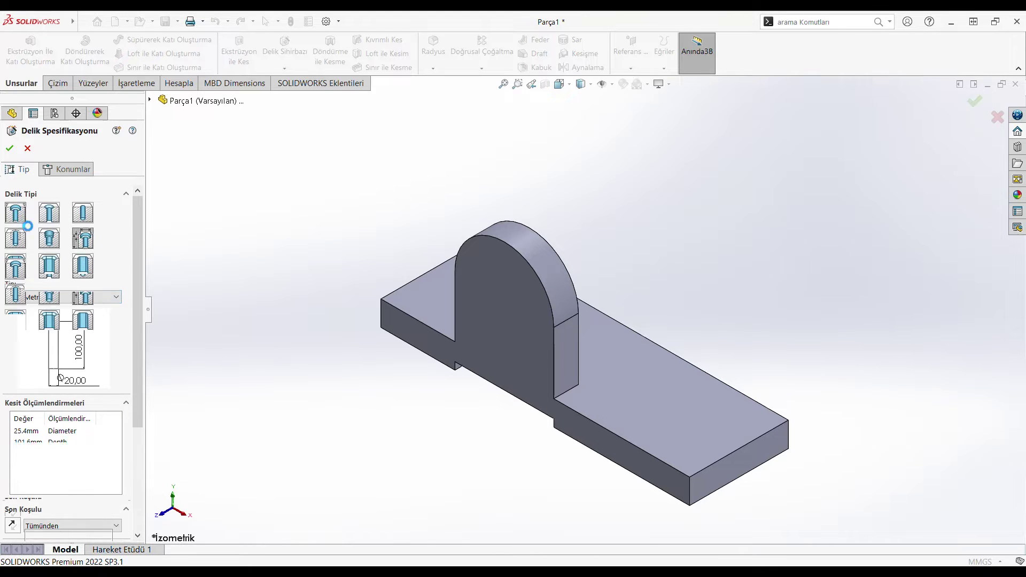
pyautogui.click(104, 353)
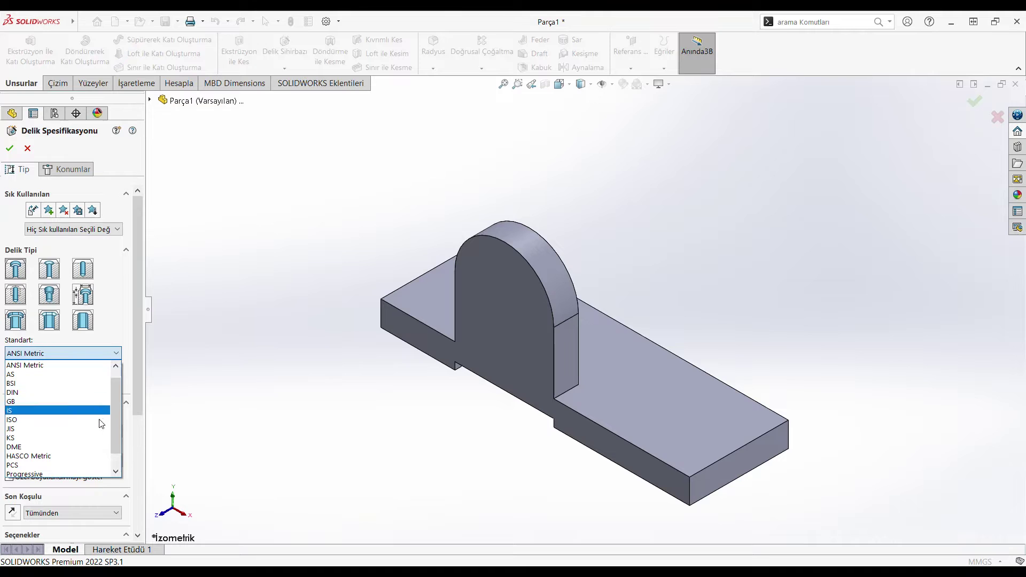
pyautogui.click(122, 331)
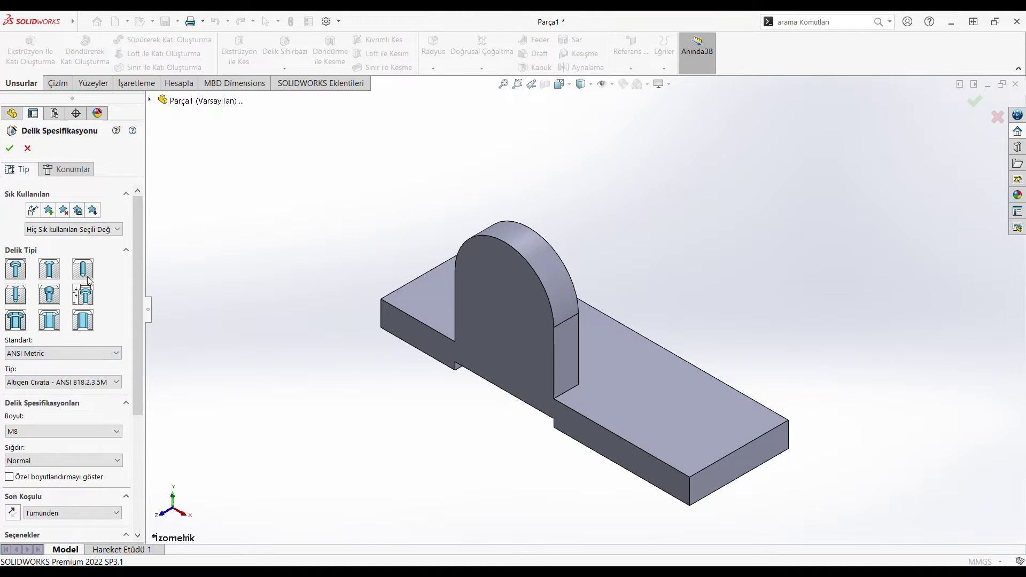
# Confirm the M8 hex-bolt Through All hole settings and return to hole positioning.
pyautogui.click(73, 170)
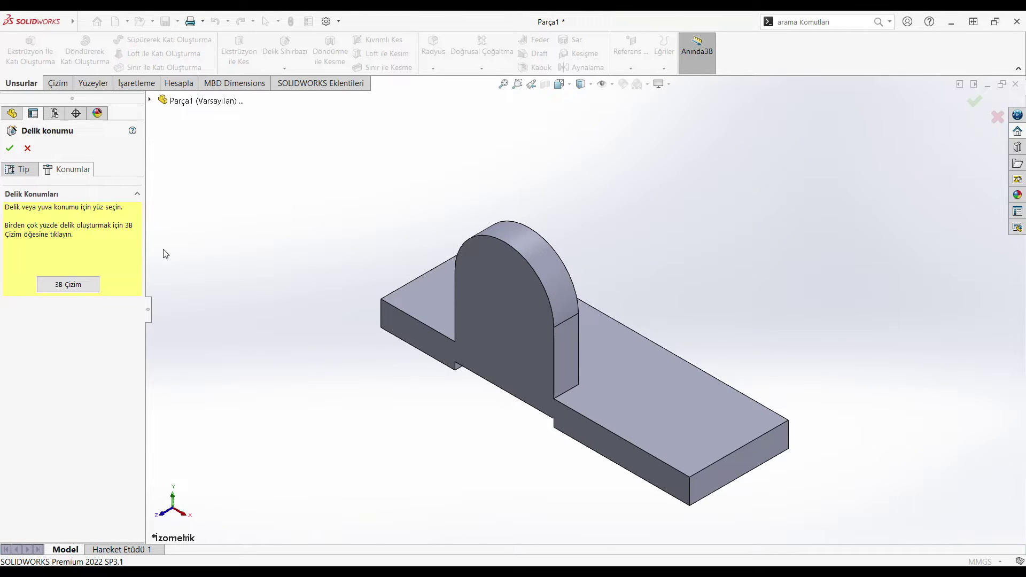
pyautogui.click(510, 310)
pyautogui.click(24, 176)
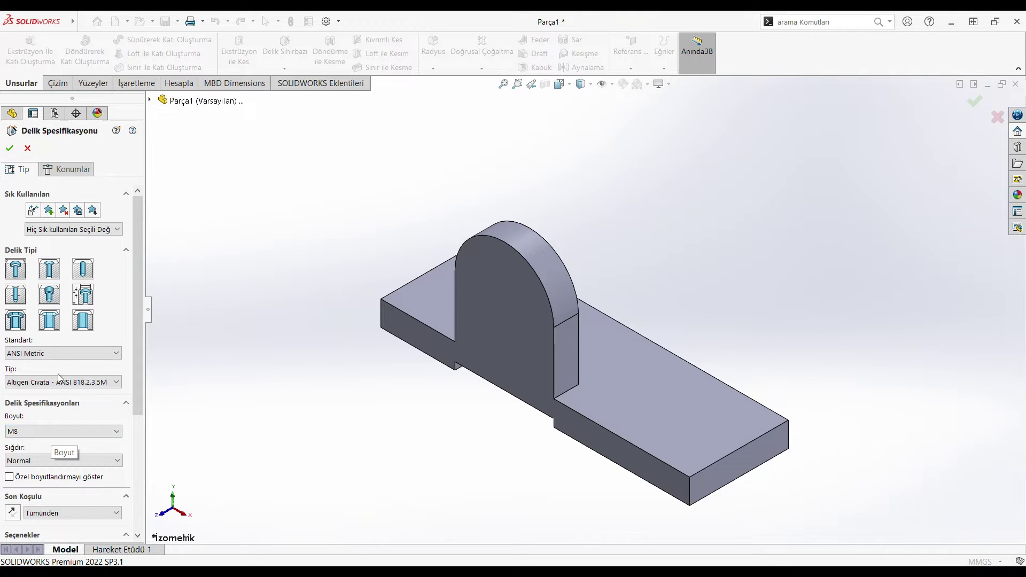
pyautogui.click(77, 178)
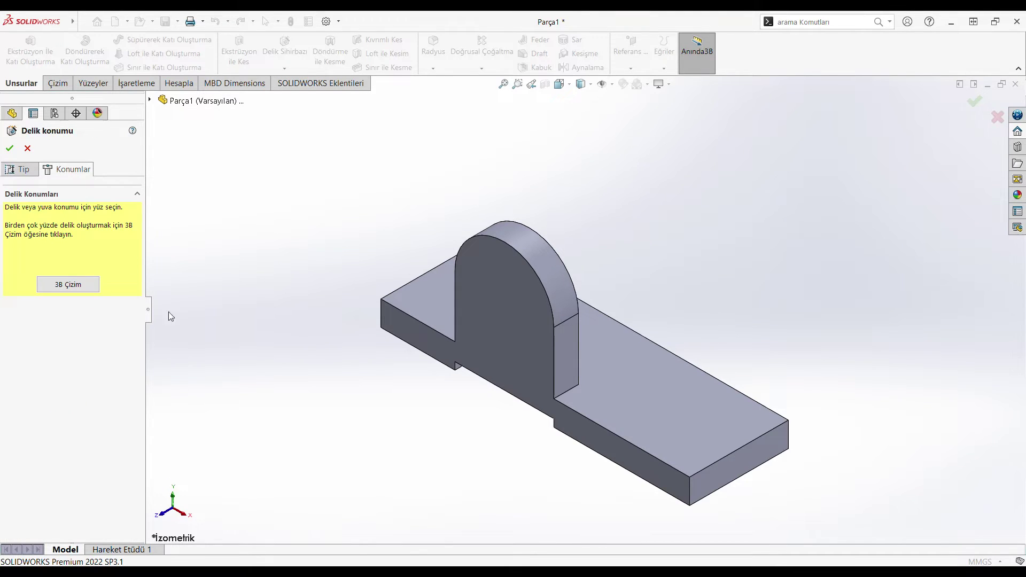
# Place the M8 hole on the upright's front face at the arch's arc centre and create it.
pyautogui.click(497, 340)
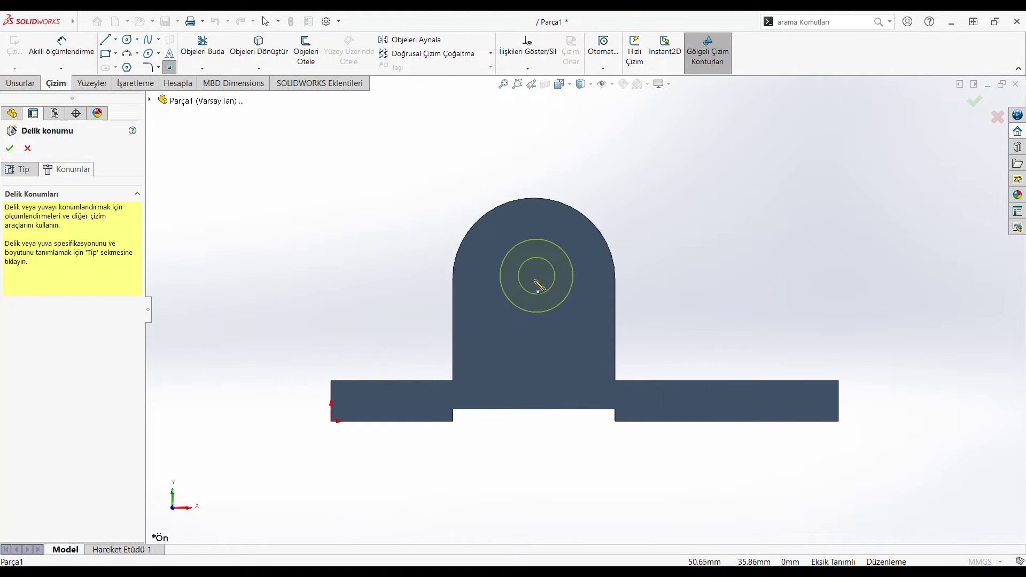
pyautogui.moveTo(534, 274); pyautogui.dragTo(550, 264)
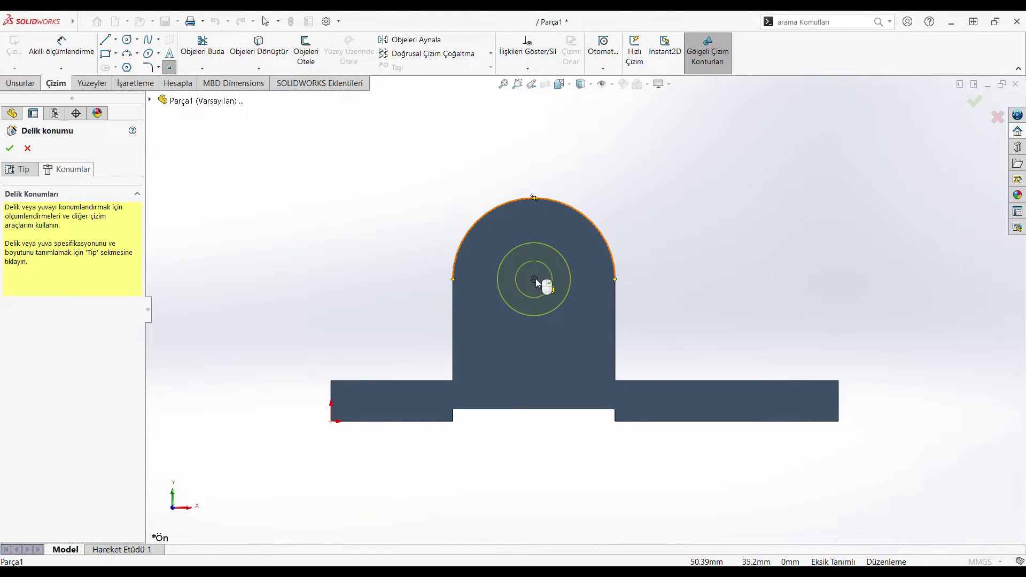
pyautogui.click(534, 279)
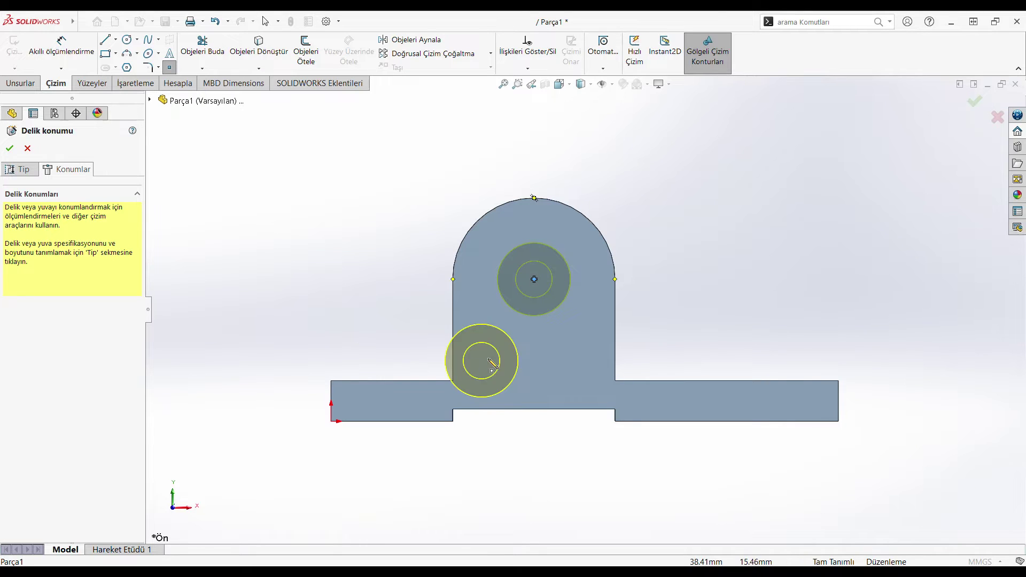
pyautogui.click(508, 355)
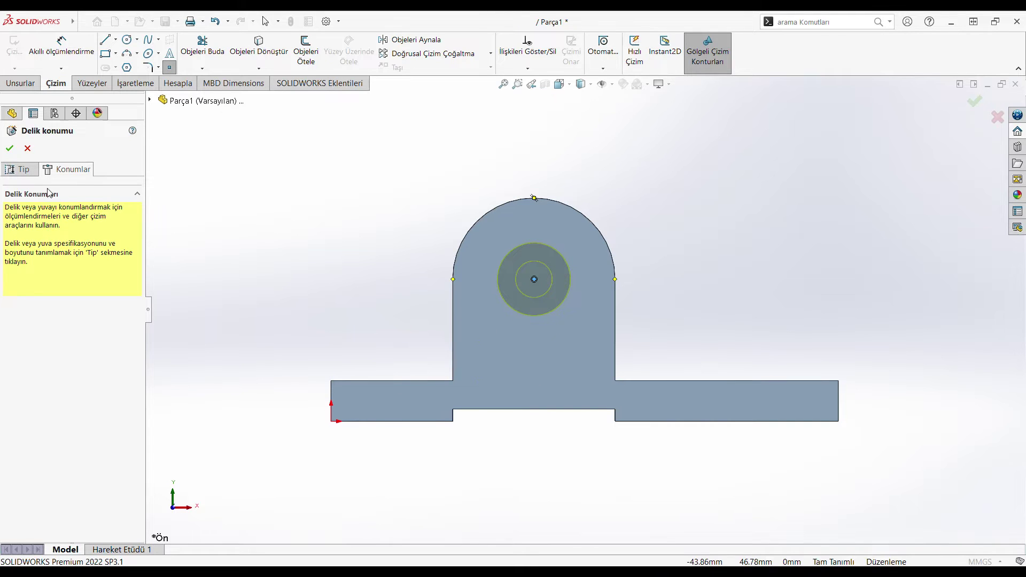
pyautogui.click(12, 151)
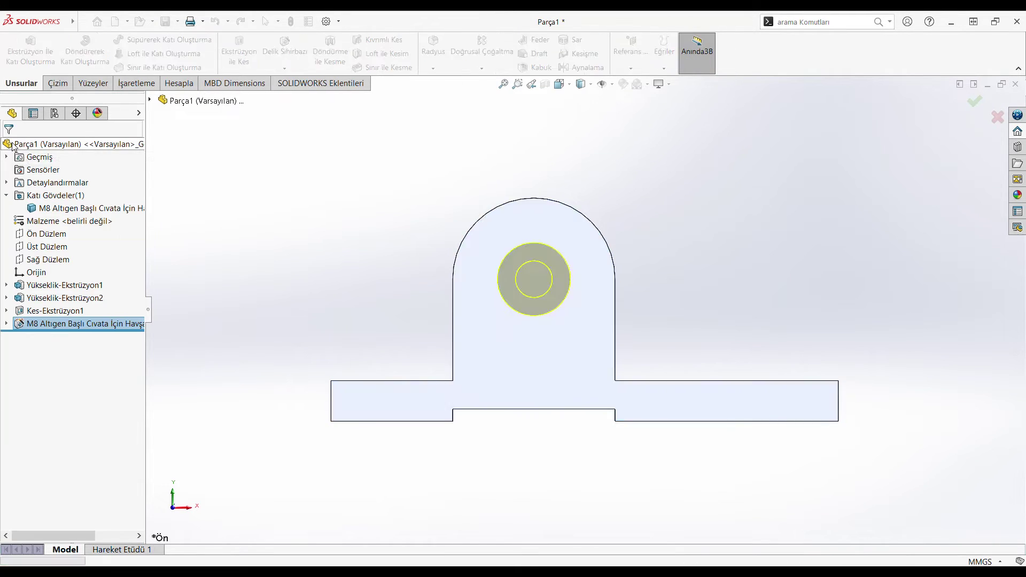
# Switch to isometric view, clear the selection, and start a 10 mm Fillet.
pyautogui.hotkey('ctrl', '7')
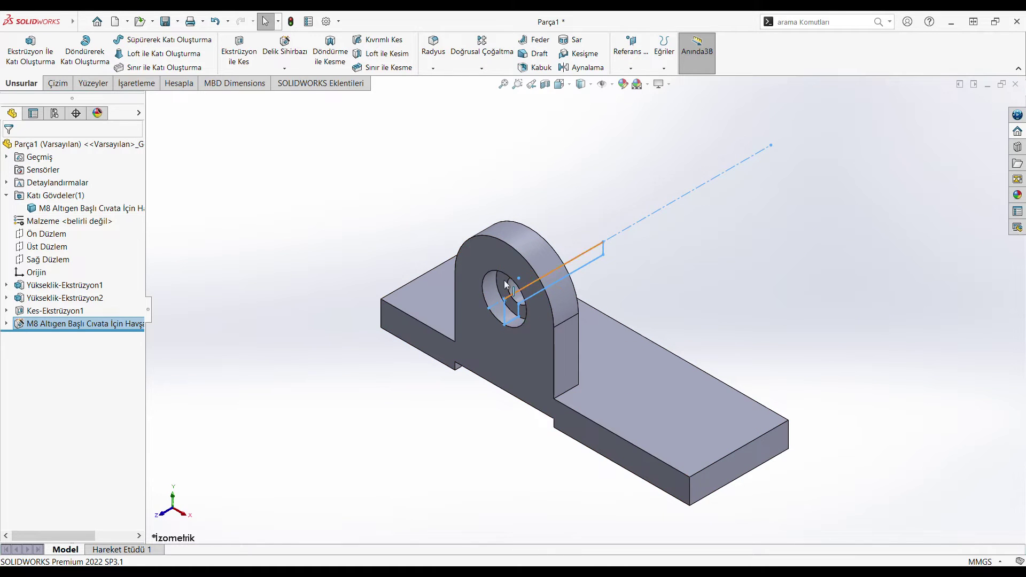
pyautogui.click(407, 240)
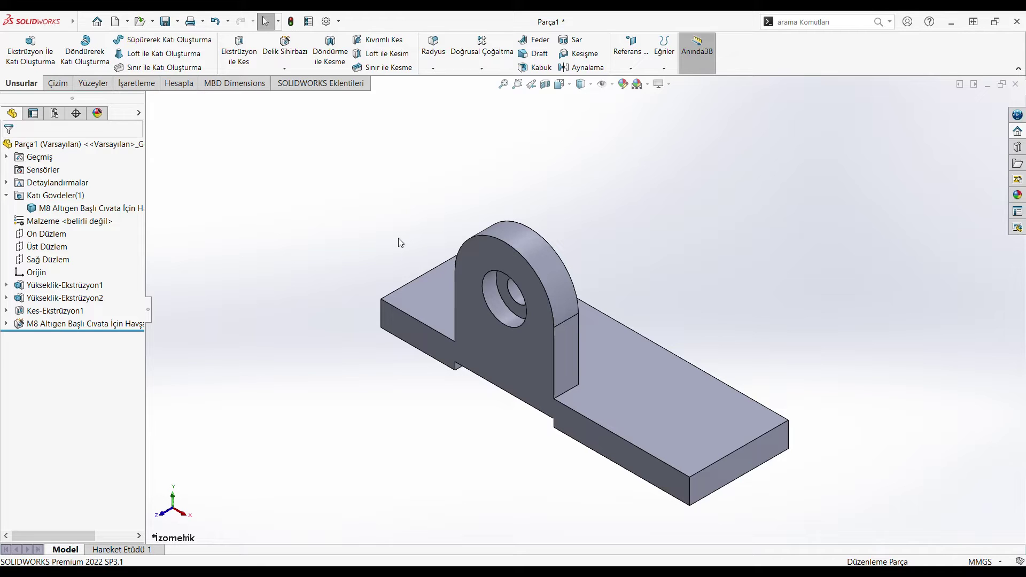
pyautogui.click(434, 50)
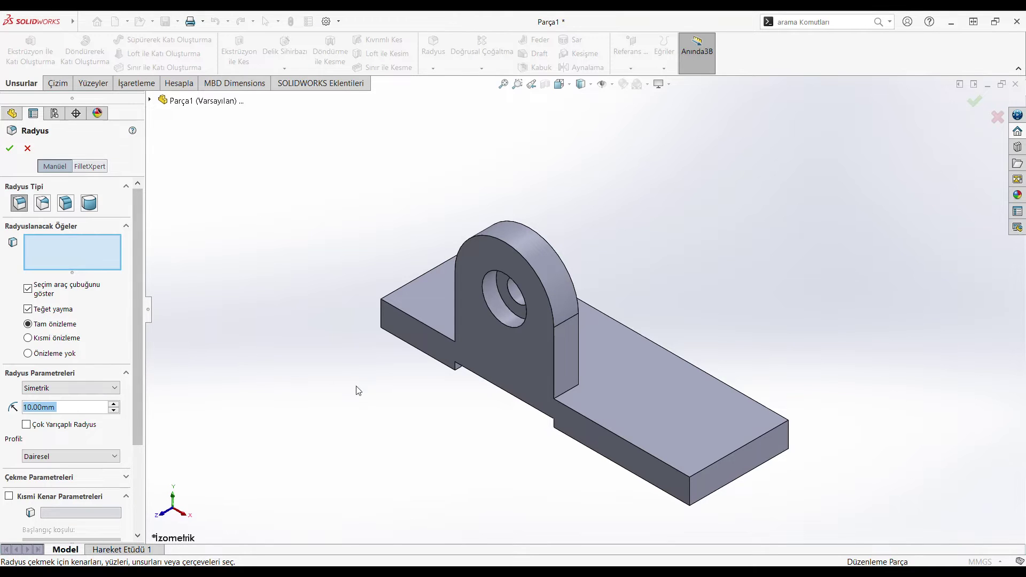
# Select the two inner edges at either end of the underside cut for the 10 mm fillet.
pyautogui.moveTo(631, 437)
pyautogui.mouseDown(button='middle')
pyautogui.moveTo(648, 350)
pyautogui.moveTo(679, 327)
pyautogui.moveTo(474, 398)
pyautogui.mouseUp(button='middle')
pyautogui.scroll(-5, 530, 374)
pyautogui.click(466, 404)
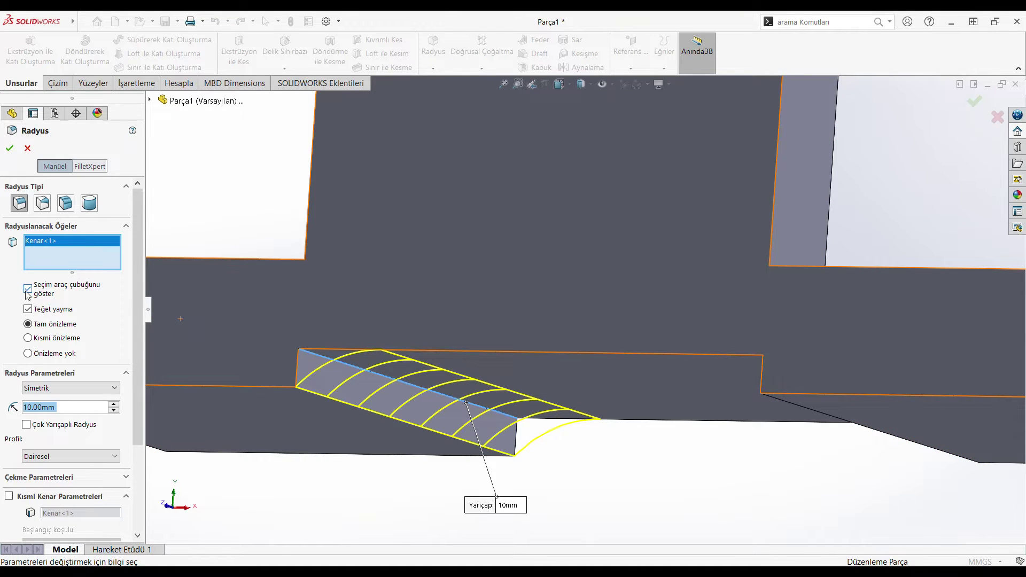
pyautogui.scroll(1, 525, 380)
pyautogui.scroll(1, 525, 380)
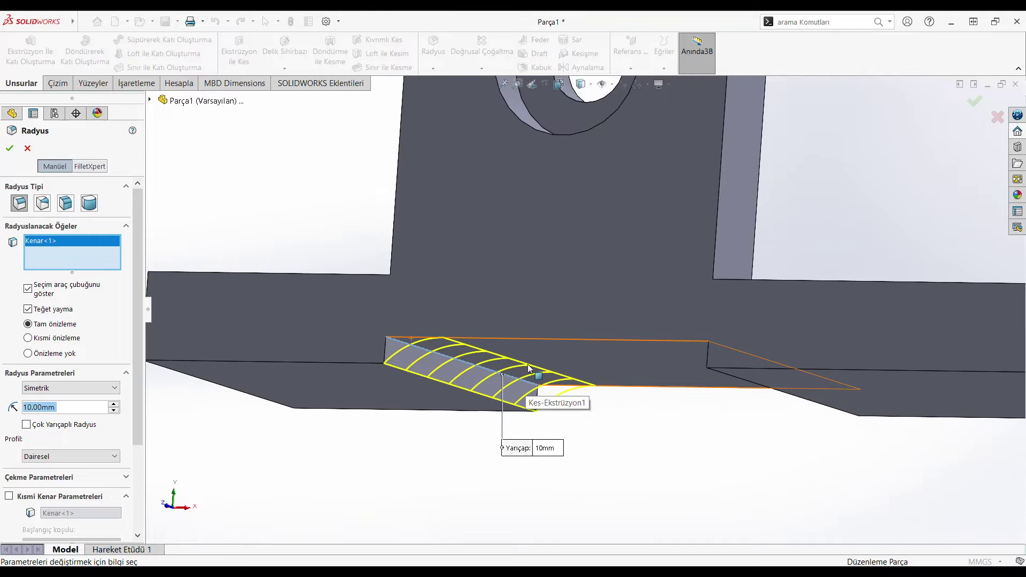
pyautogui.scroll(1, 518, 342)
pyautogui.moveTo(532, 352); pyautogui.dragTo(561, 362, button='middle')
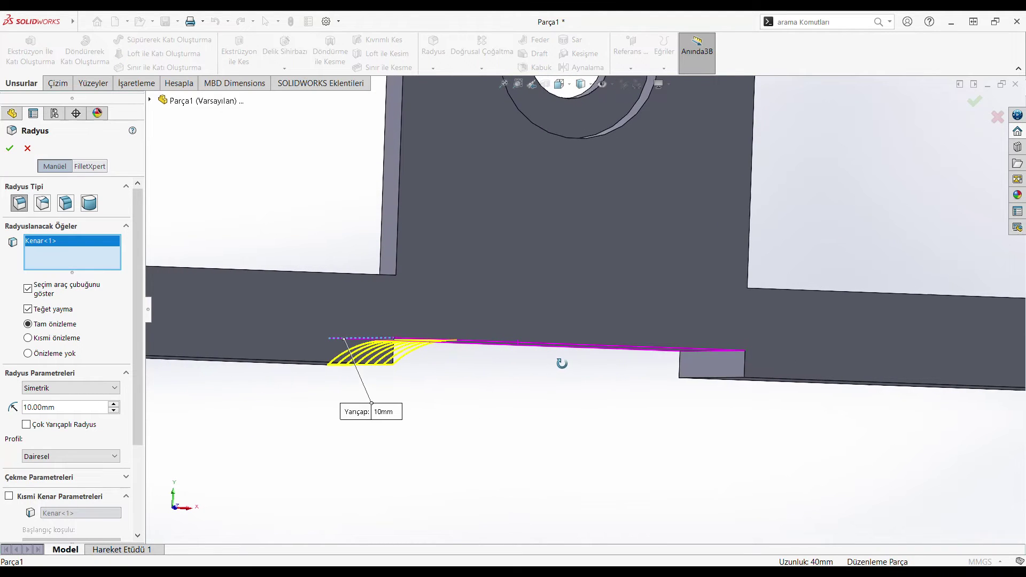
pyautogui.click(688, 354)
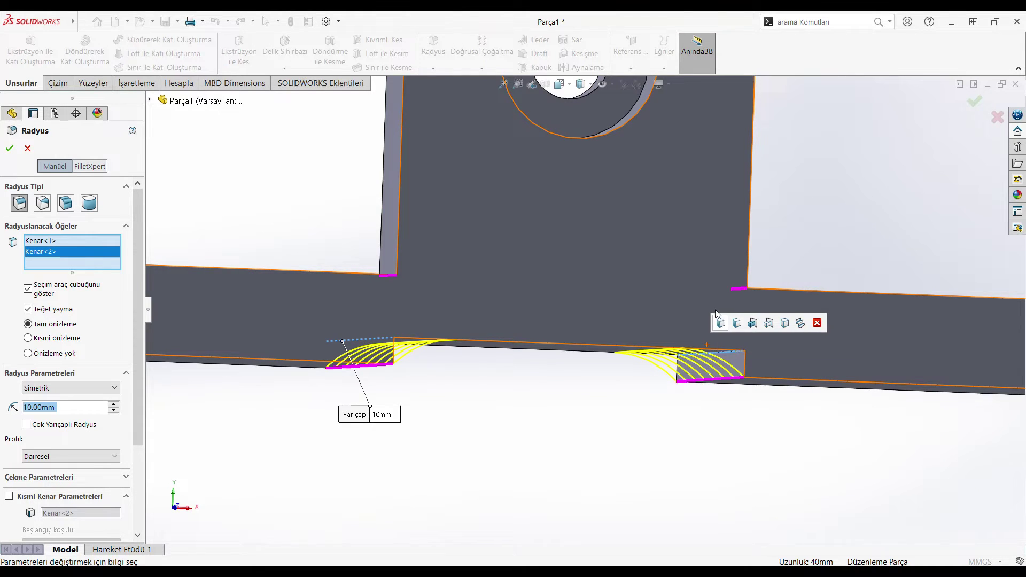
# Delete the wrongly picked edges from the fillet list and re-add the right cut edge.
pyautogui.scroll(2, 716, 316)
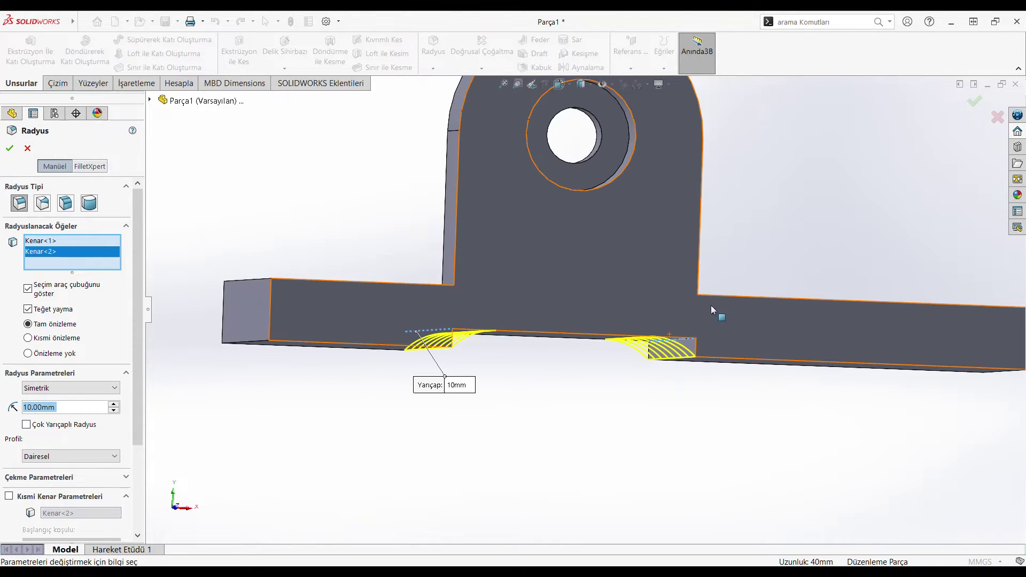
pyautogui.click(676, 340)
pyautogui.click(677, 343)
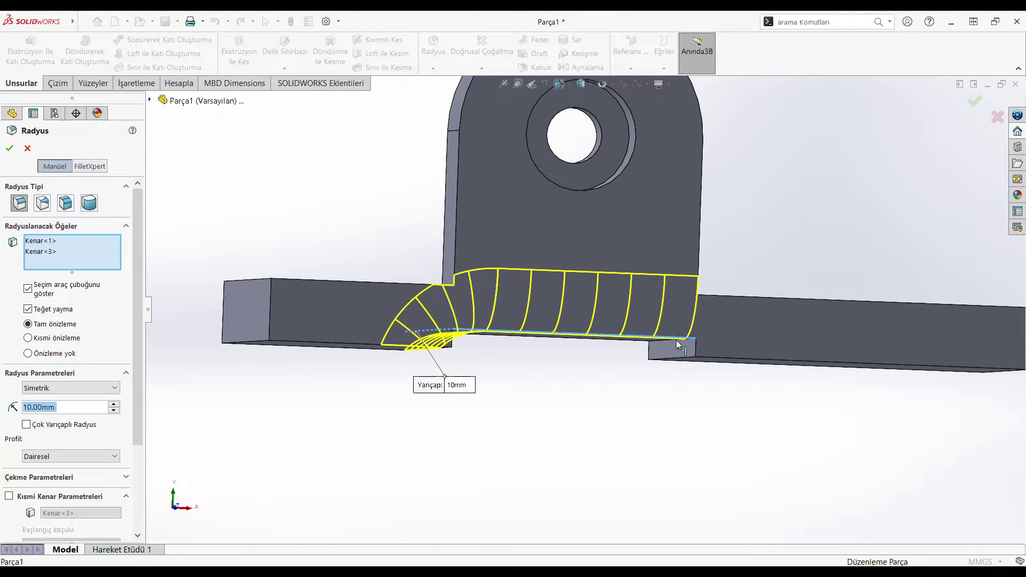
pyautogui.click(676, 341)
pyautogui.rightClick(100, 263)
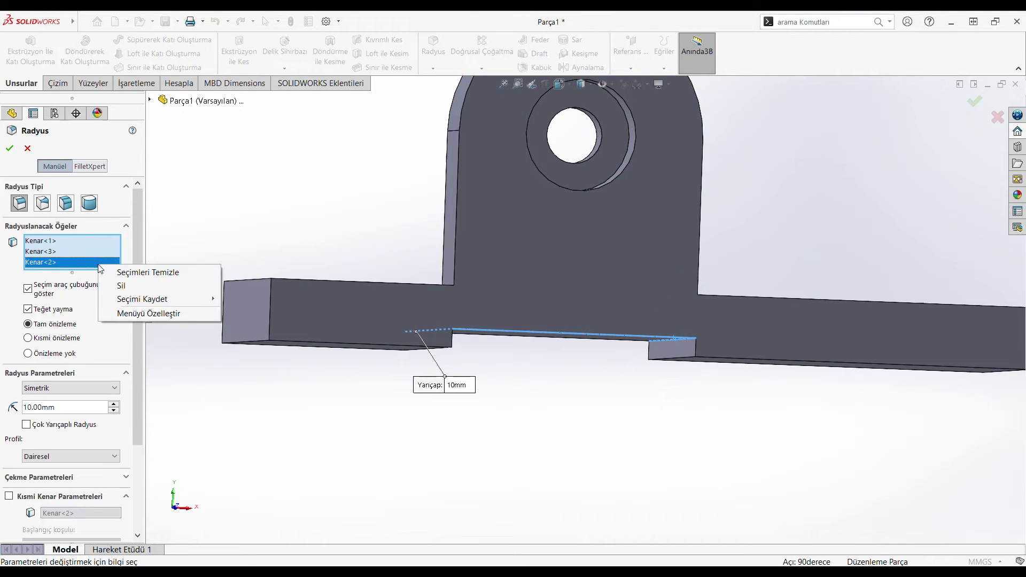
pyautogui.click(122, 286)
pyautogui.rightClick(95, 250)
pyautogui.click(122, 272)
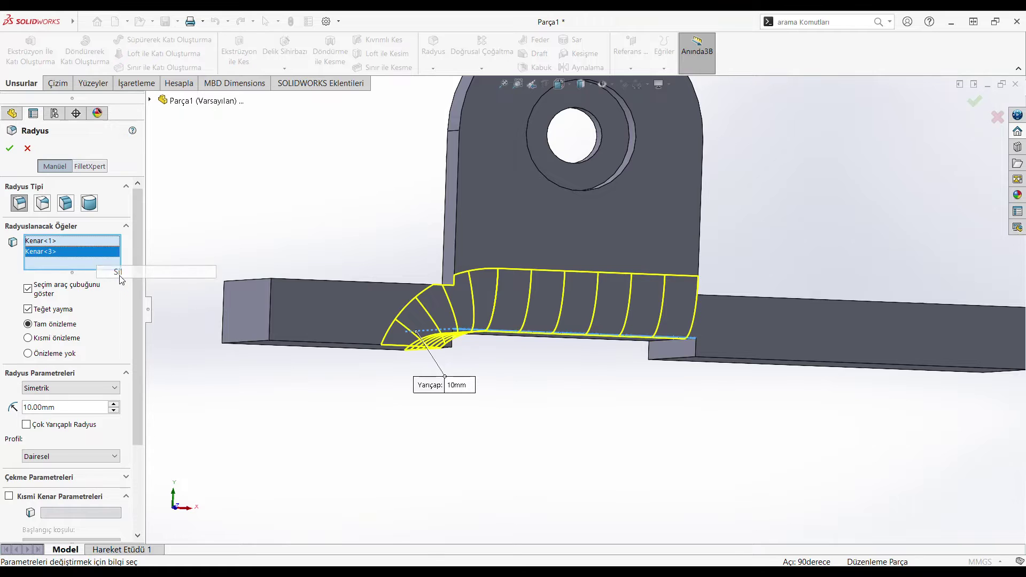
pyautogui.click(658, 339)
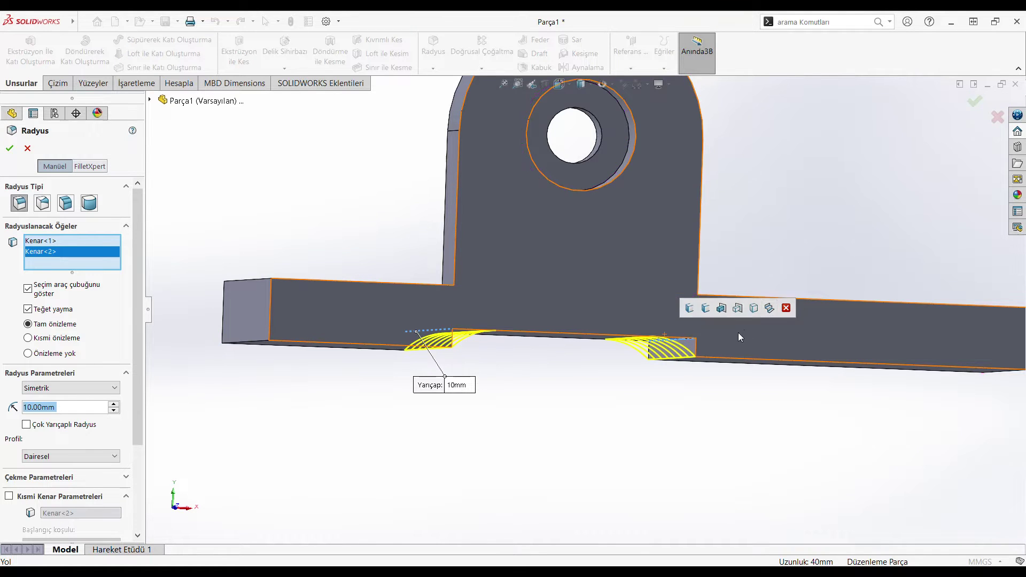
pyautogui.moveTo(727, 318); pyautogui.dragTo(658, 349, button='middle')
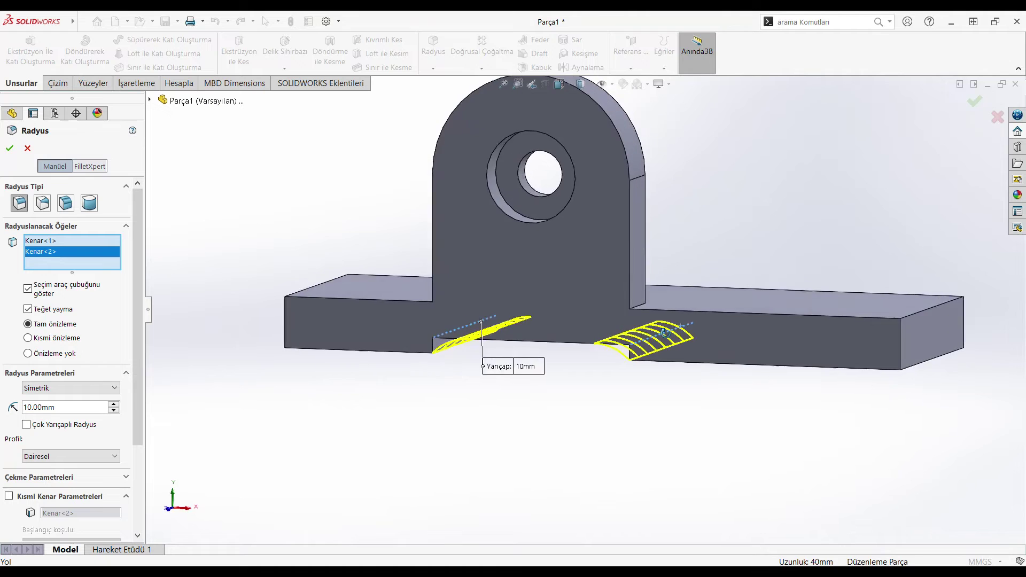
pyautogui.hotkey('ctrl', '7')
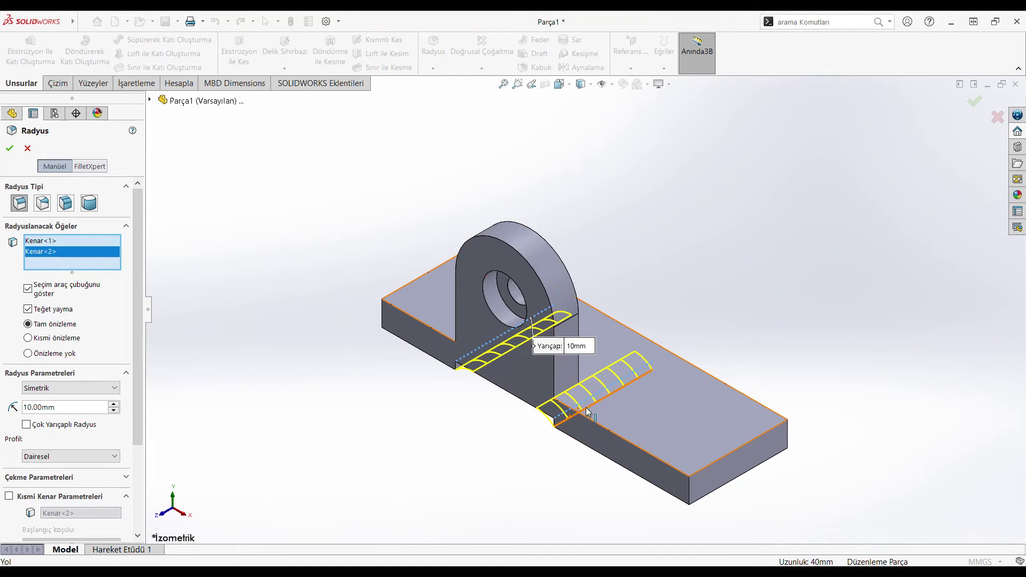
# Add the left and right front plate corner edges to the fillet and remove the stray front face.
pyautogui.click(382, 320)
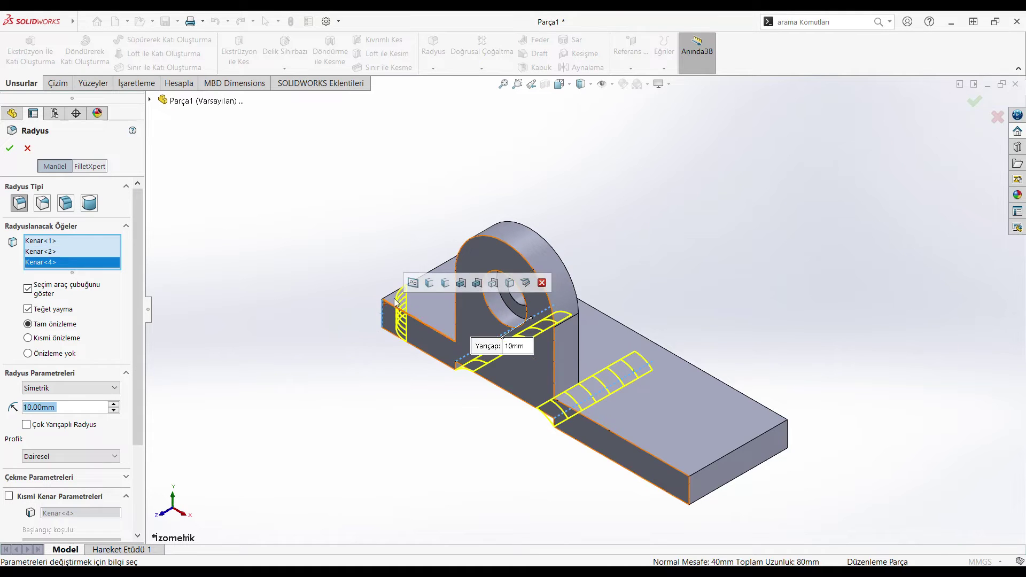
pyautogui.click(686, 485)
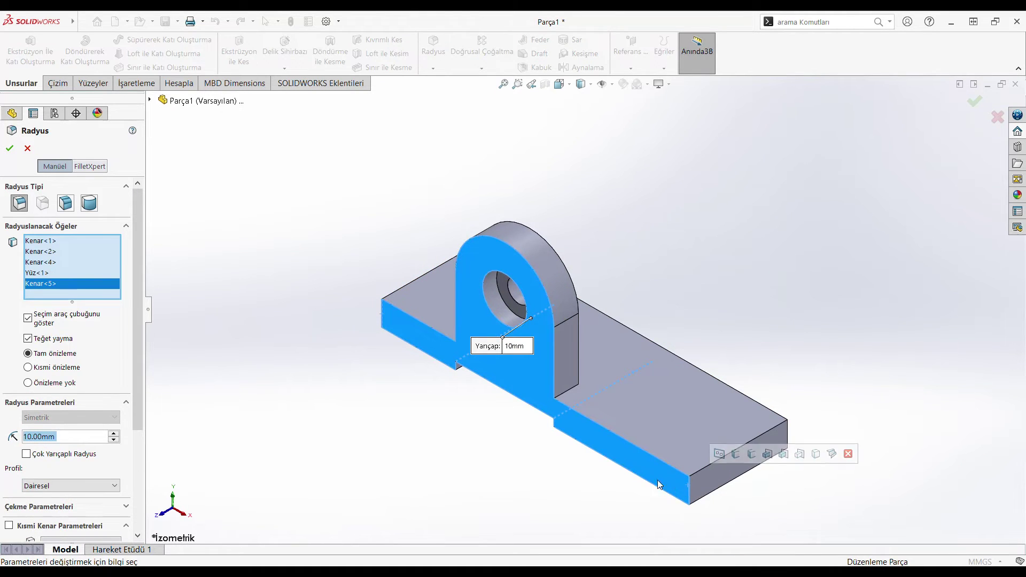
pyautogui.rightClick(78, 277)
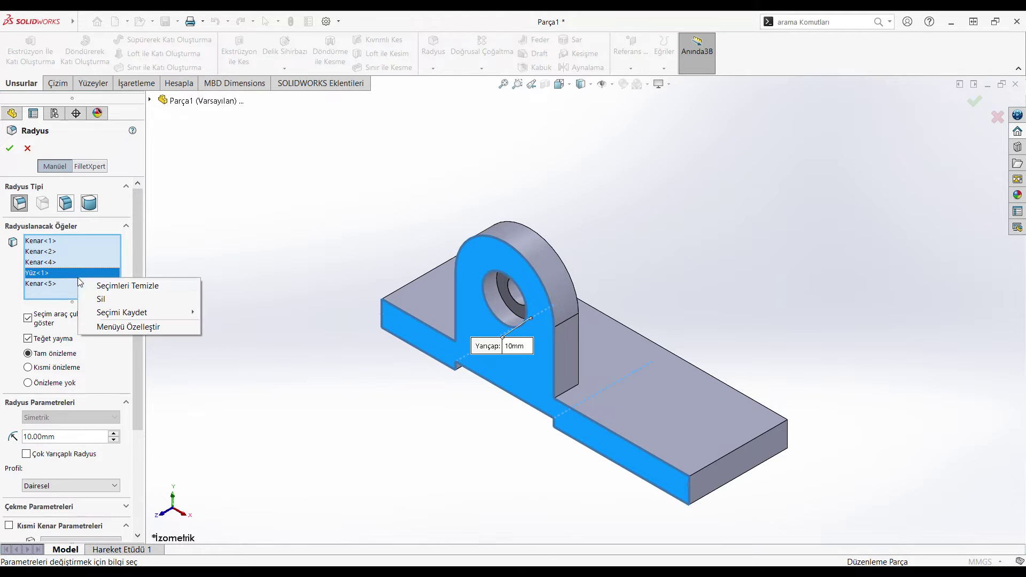
pyautogui.click(102, 299)
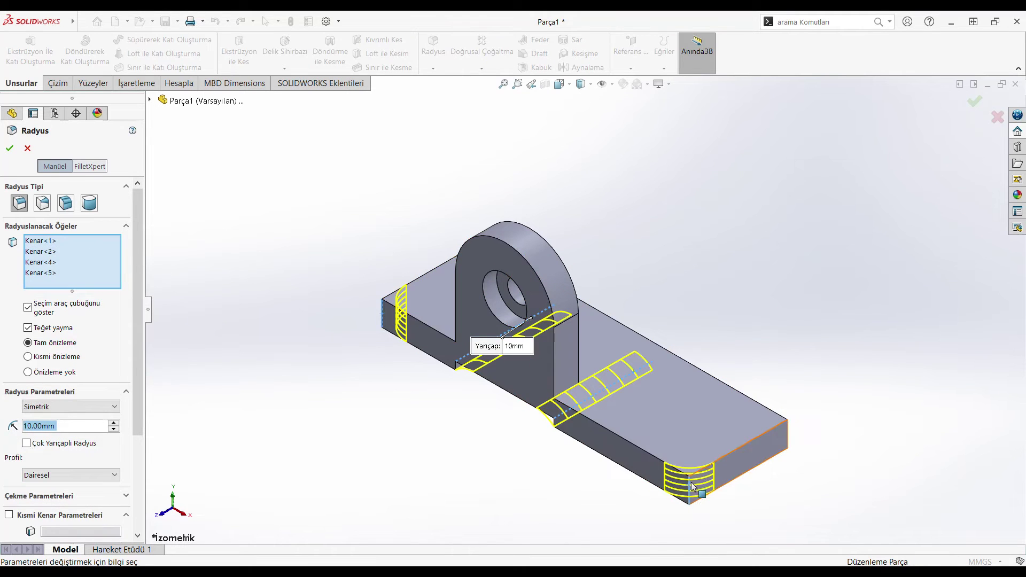
pyautogui.moveTo(692, 487); pyautogui.dragTo(695, 407, button='middle')
pyautogui.moveTo(552, 475); pyautogui.dragTo(559, 526, button='middle')
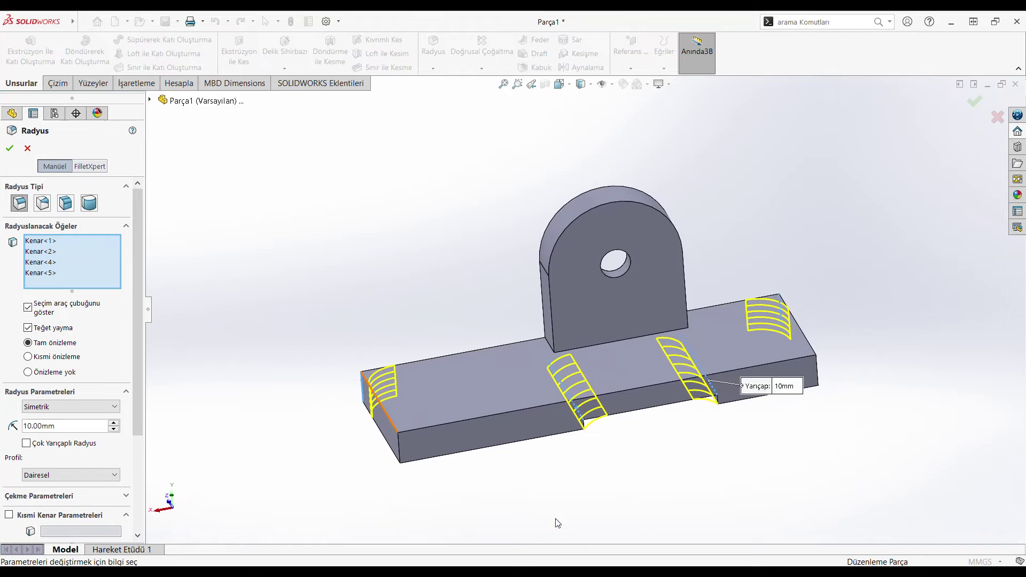
# Add the remaining plate corner edges and apply the fillet with an 8 mm radius.
pyautogui.click(409, 463)
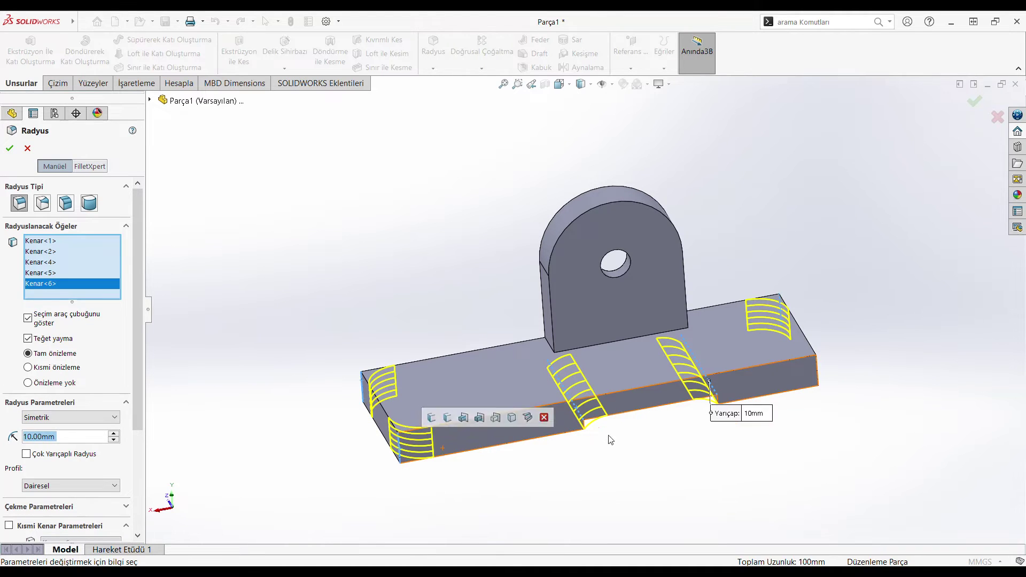
pyautogui.click(819, 381)
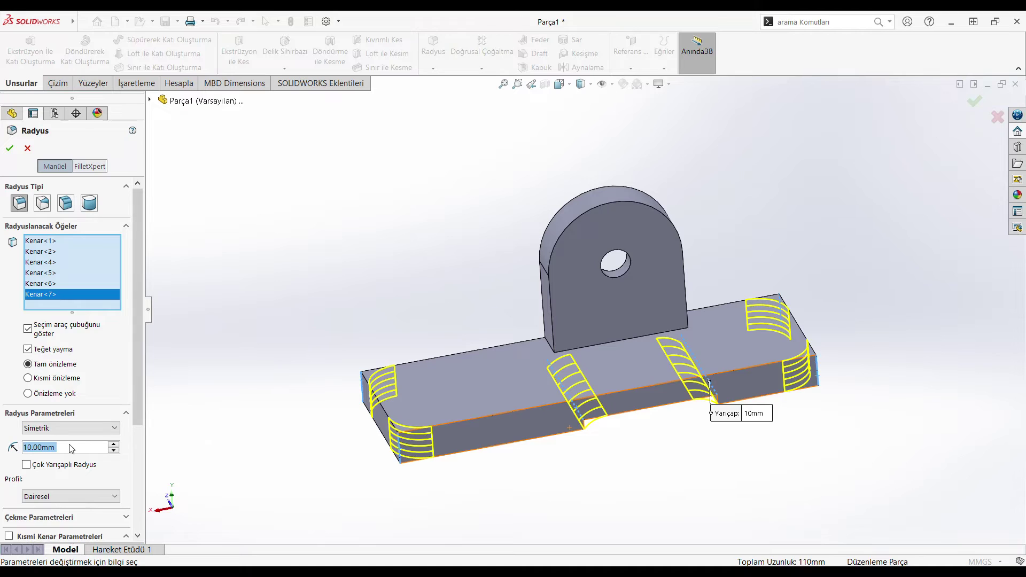
pyautogui.write('8')
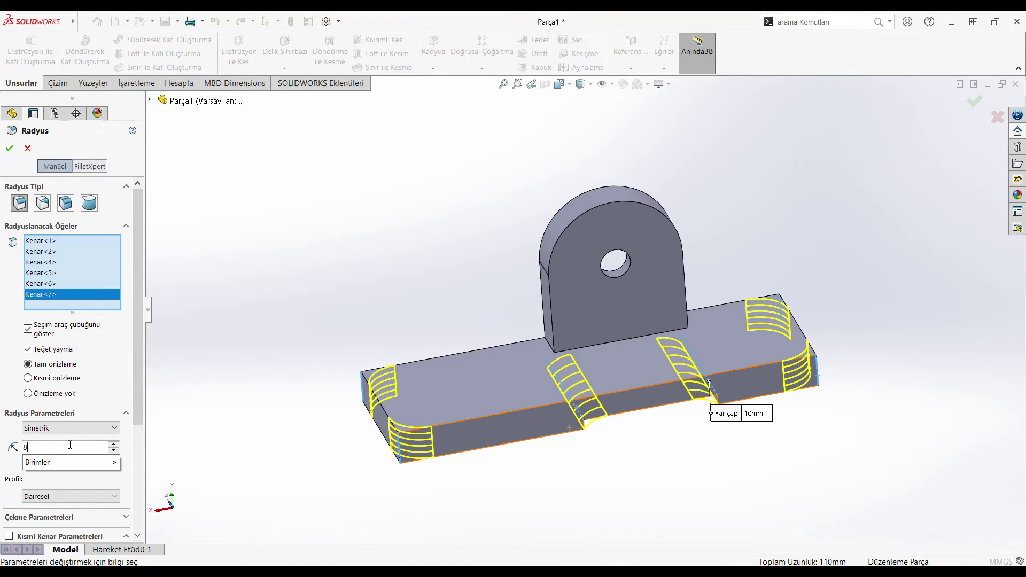
pyautogui.press('Return')
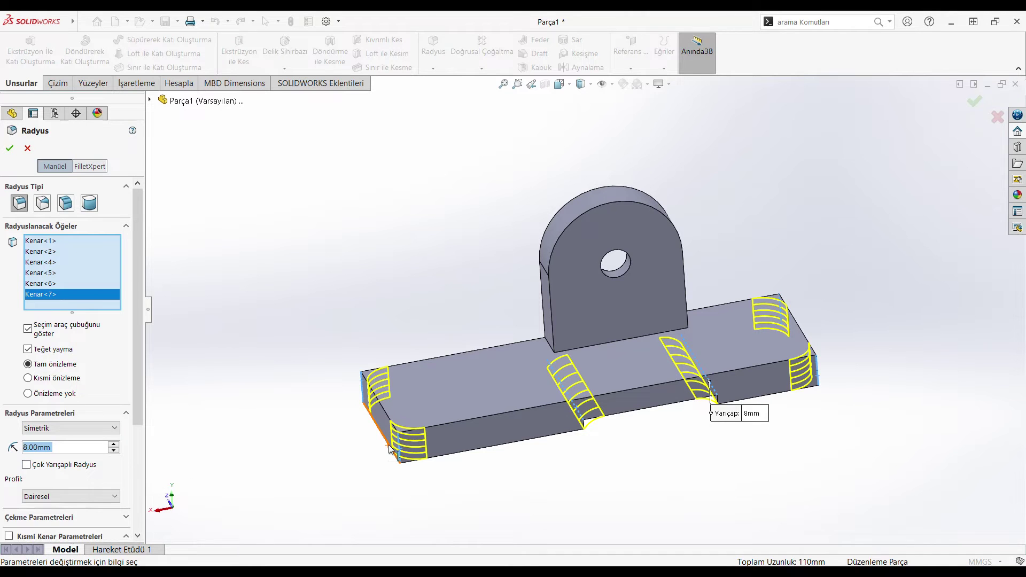
pyautogui.moveTo(390, 449)
pyautogui.mouseDown(button='middle')
pyautogui.moveTo(557, 501)
pyautogui.moveTo(441, 466)
pyautogui.mouseUp(button='middle')
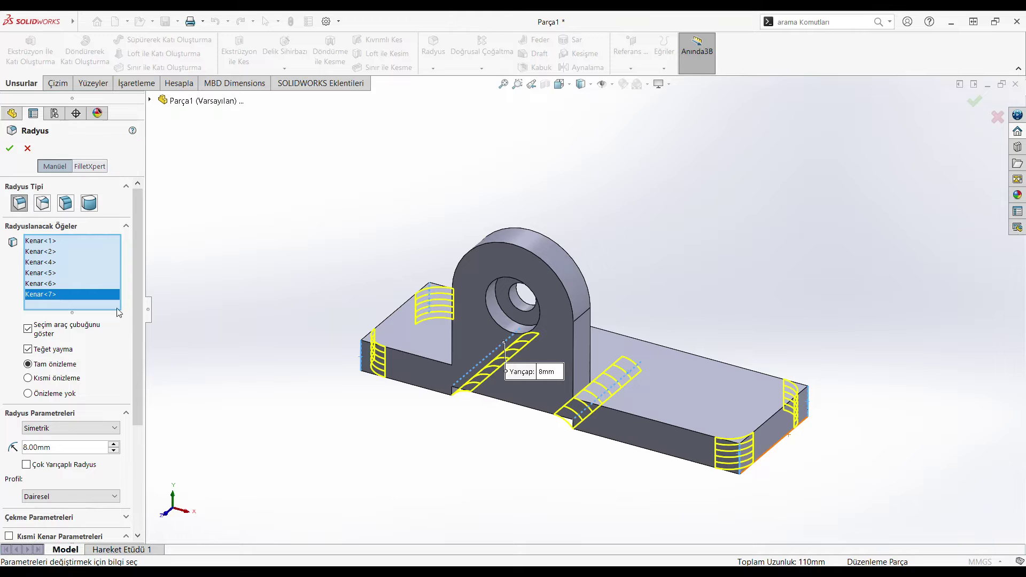
pyautogui.click(9, 148)
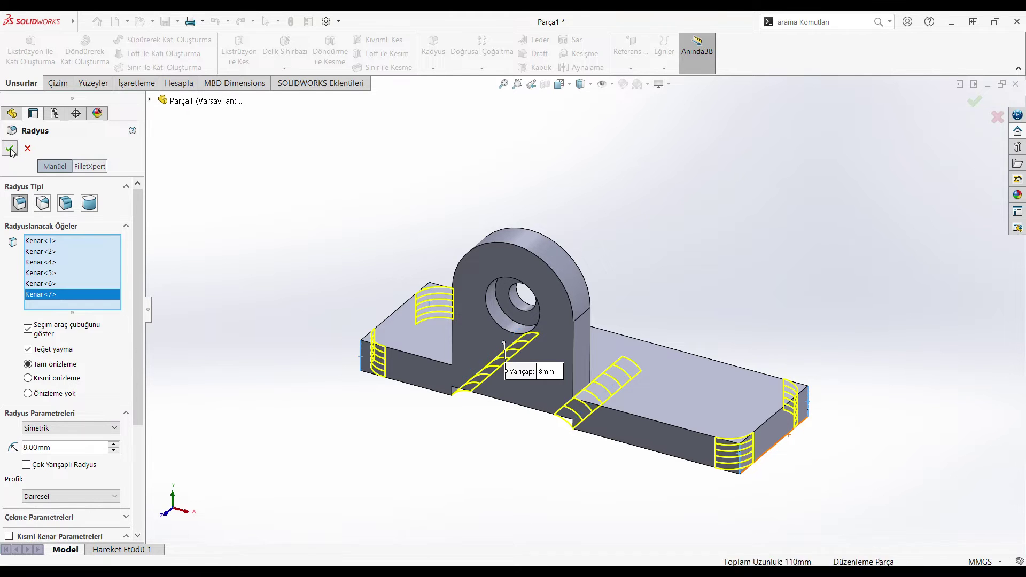
pyautogui.moveTo(667, 476)
pyautogui.mouseDown(button='middle')
pyautogui.moveTo(657, 541)
pyautogui.moveTo(676, 470)
pyautogui.mouseUp(button='middle')
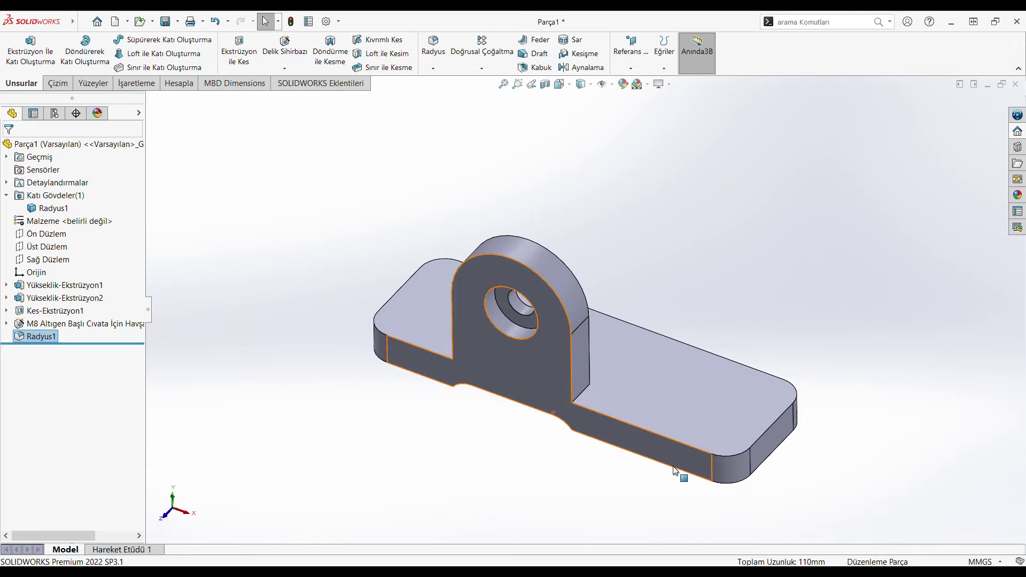
# Start a new fillet on the upright boss's side edge, propagating around its tangent outline.
pyautogui.hotkey('ctrl', '7')
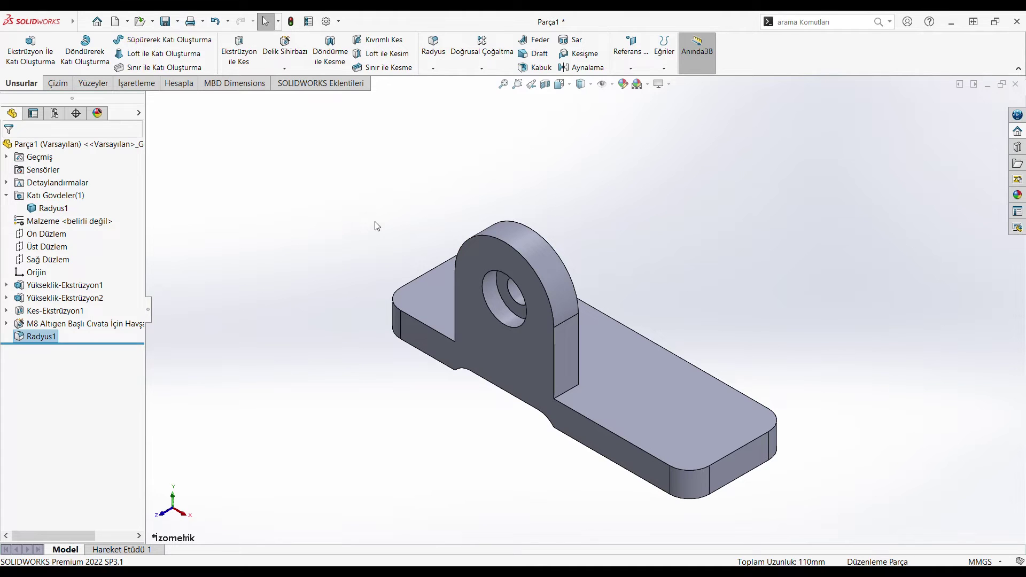
pyautogui.click(438, 45)
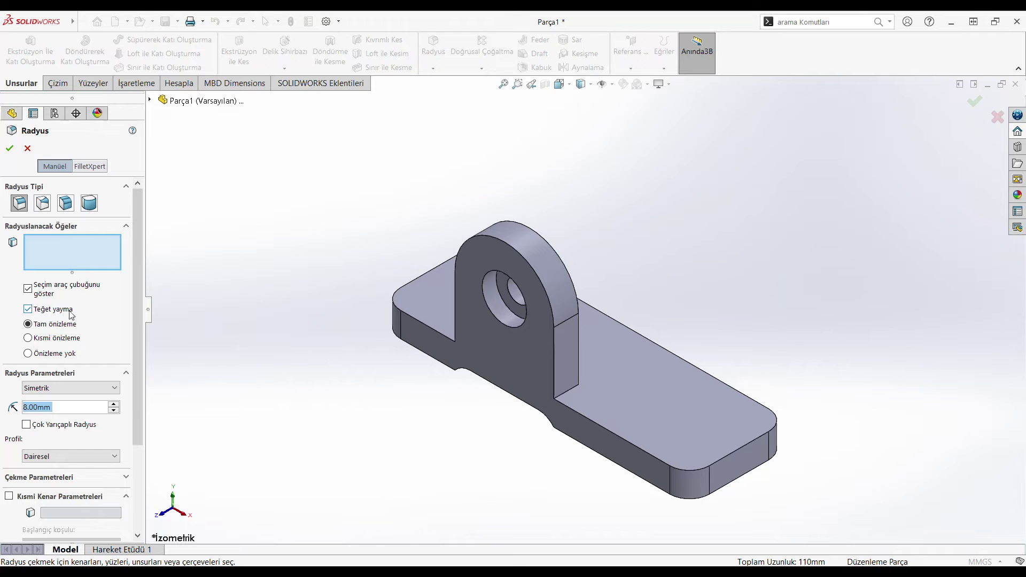
pyautogui.click(553, 376)
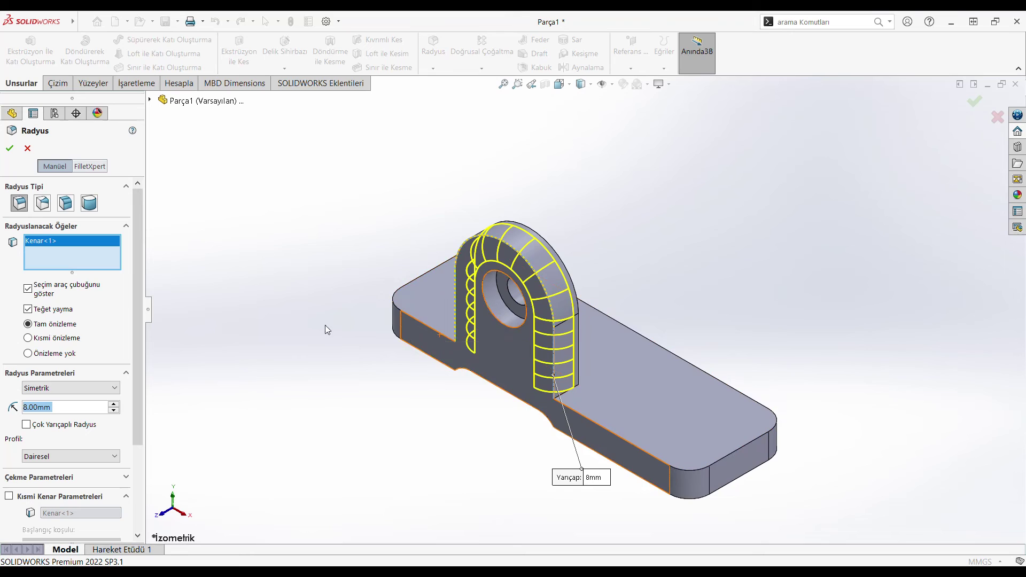
pyautogui.click(30, 310)
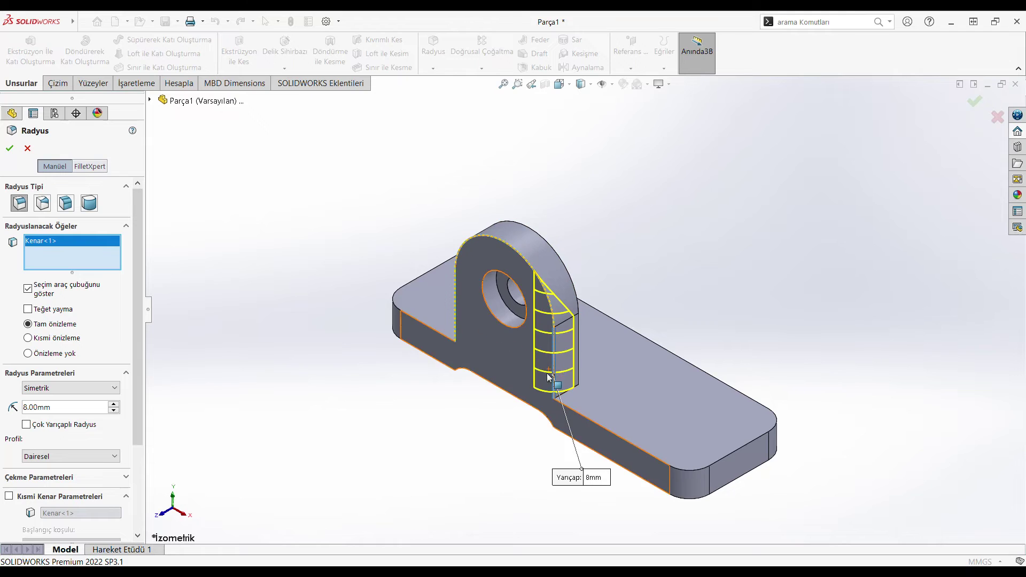
pyautogui.click(25, 312)
# Set the fillet radius to 3 mm, add the boss's other outline edge, and accept.
pyautogui.doubleClick(99, 408)
pyautogui.write('3')
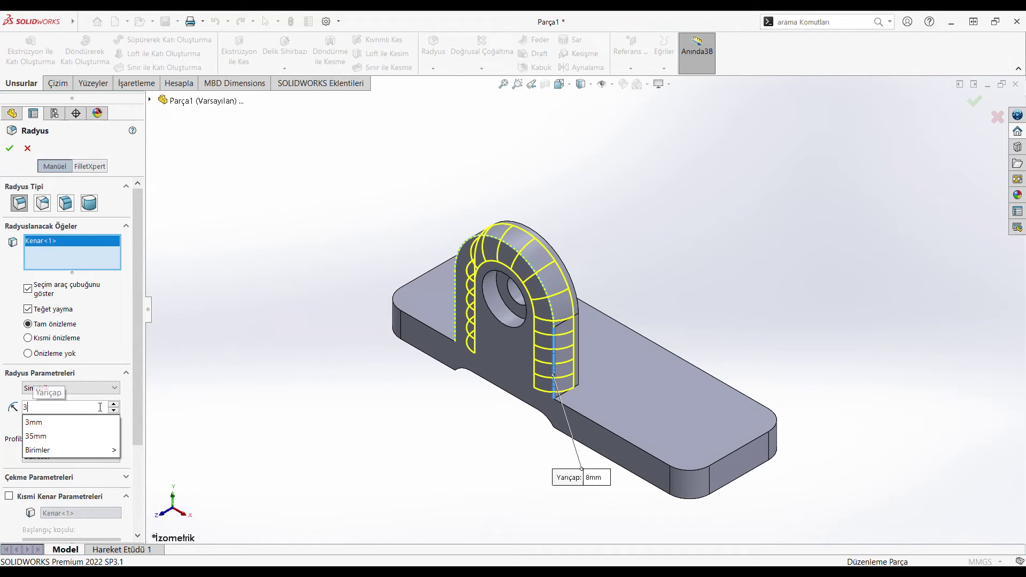
pyautogui.press('Return')
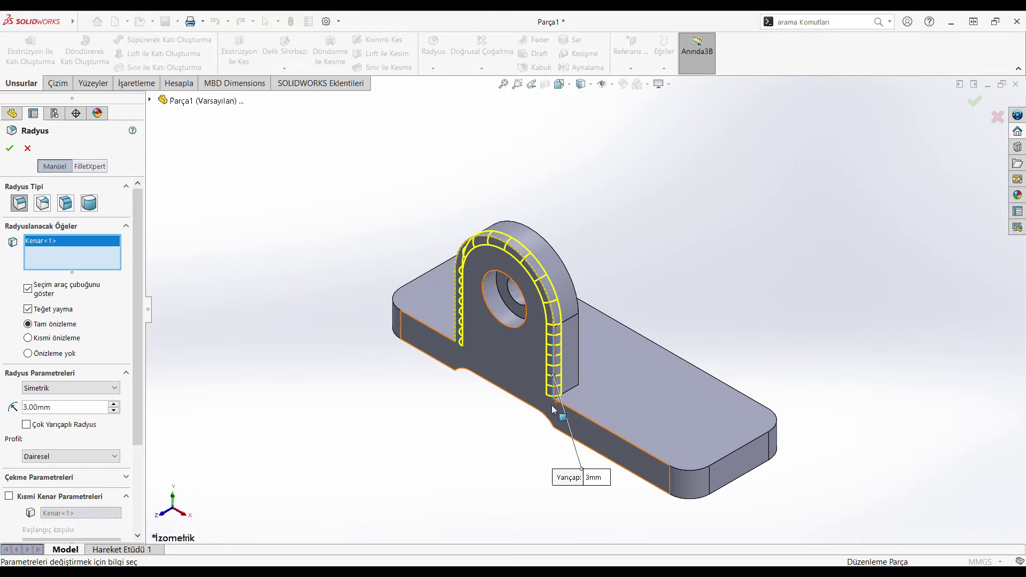
pyautogui.moveTo(586, 425)
pyautogui.mouseDown(button='middle')
pyautogui.moveTo(456, 387)
pyautogui.moveTo(483, 449)
pyautogui.mouseUp(button='middle')
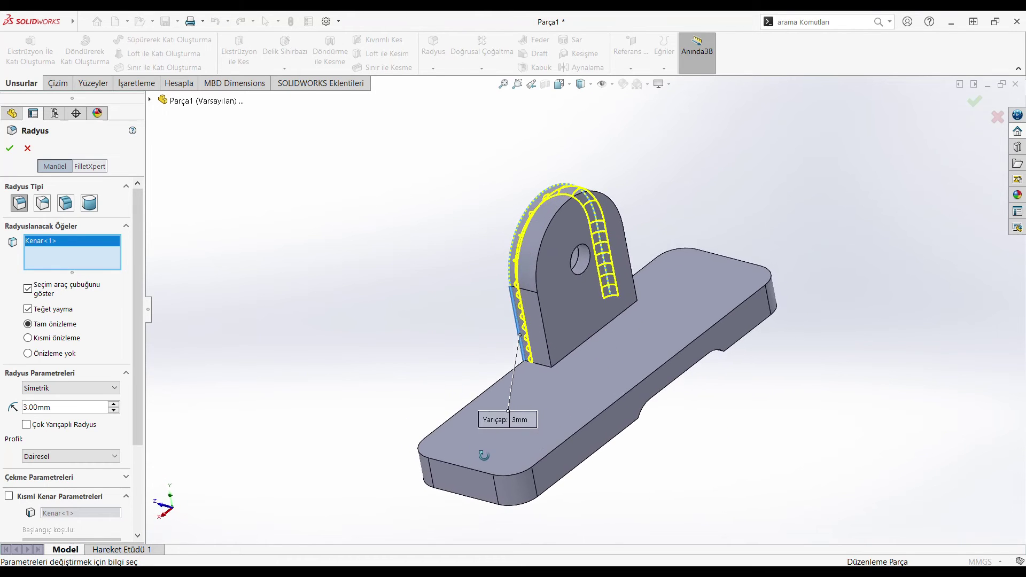
pyautogui.click(548, 360)
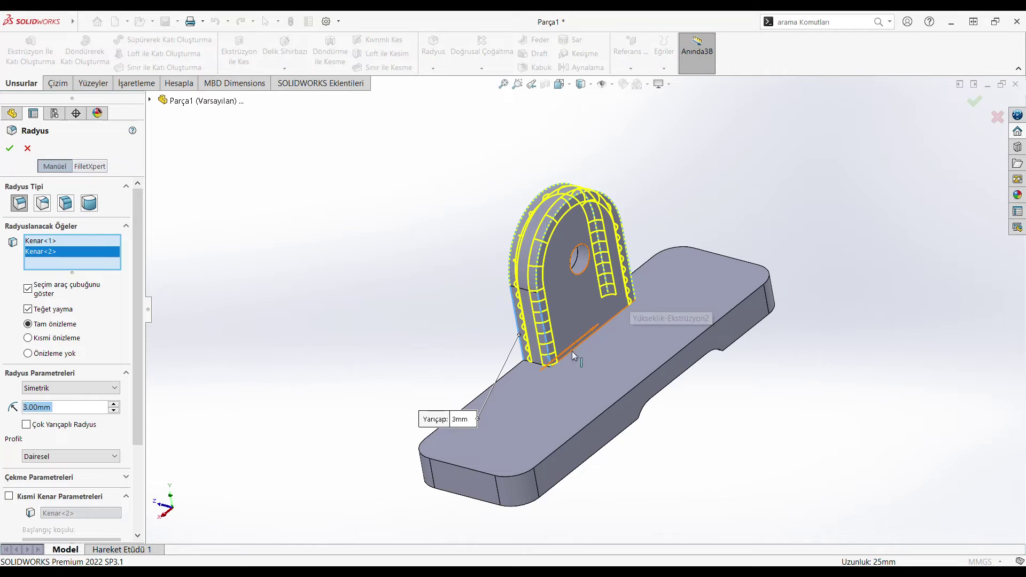
pyautogui.moveTo(549, 411)
pyautogui.mouseDown(button='middle')
pyautogui.moveTo(632, 335)
pyautogui.moveTo(632, 405)
pyautogui.mouseUp(button='middle')
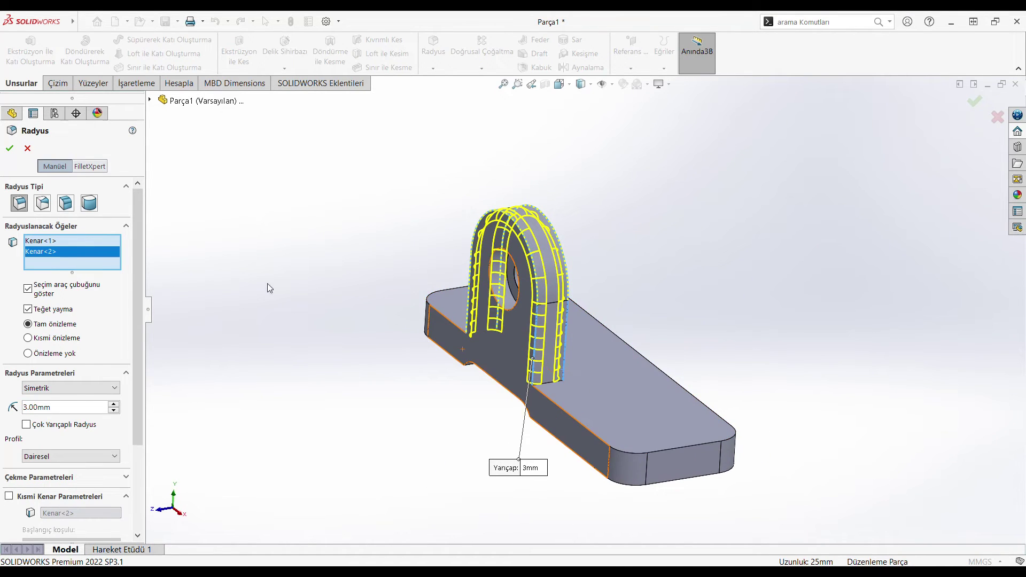
pyautogui.click(9, 148)
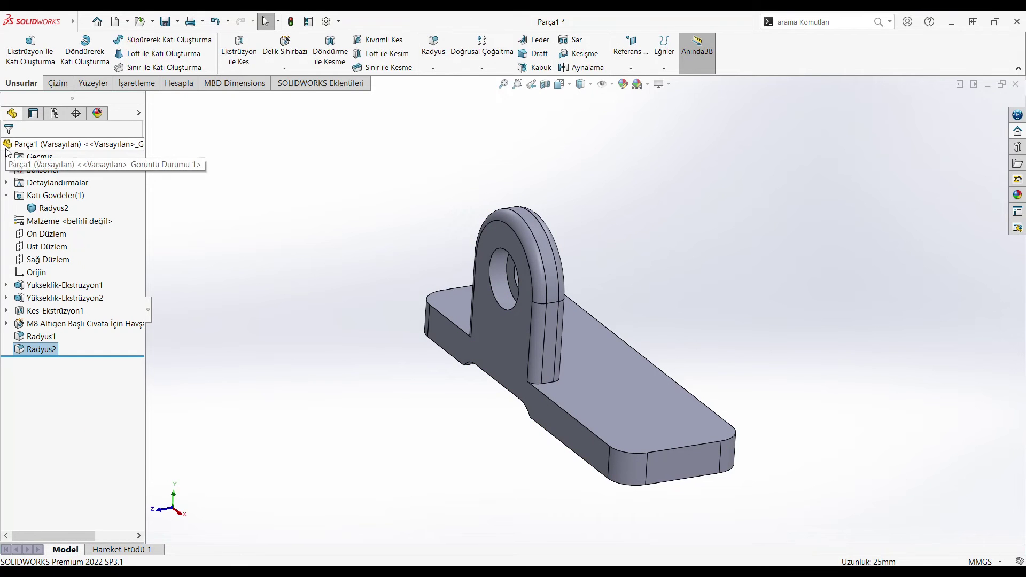
# Reopen Radyus2 for editing and add the base plate's top edge.
pyautogui.click(356, 338)
pyautogui.hotkey('ctrl', '7')
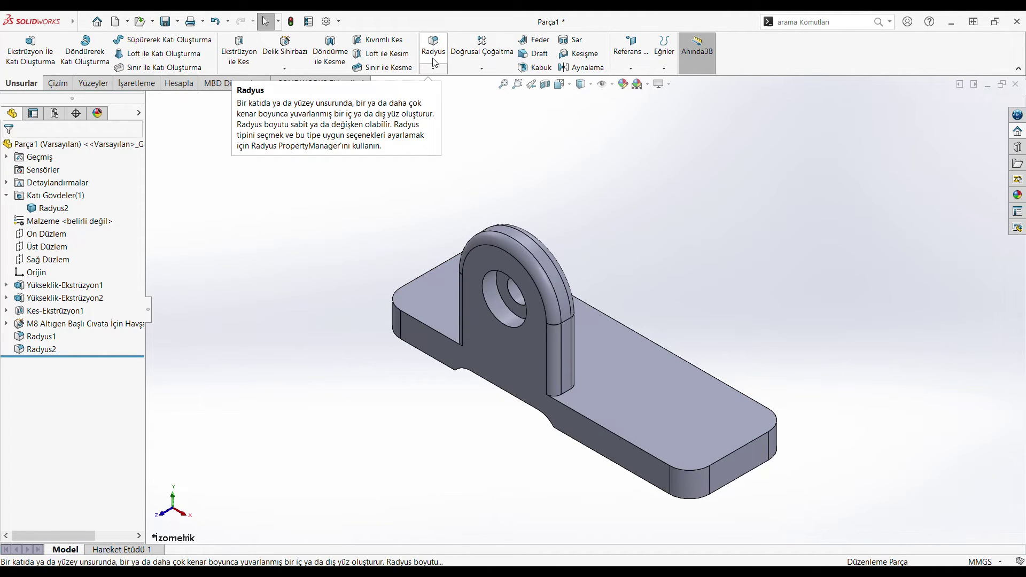
pyautogui.click(50, 351)
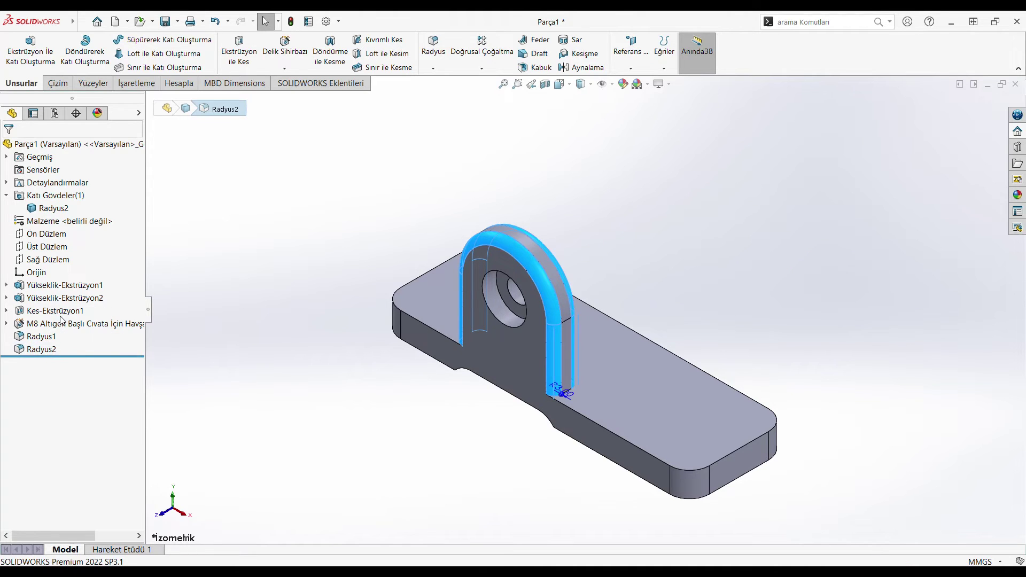
pyautogui.click(62, 320)
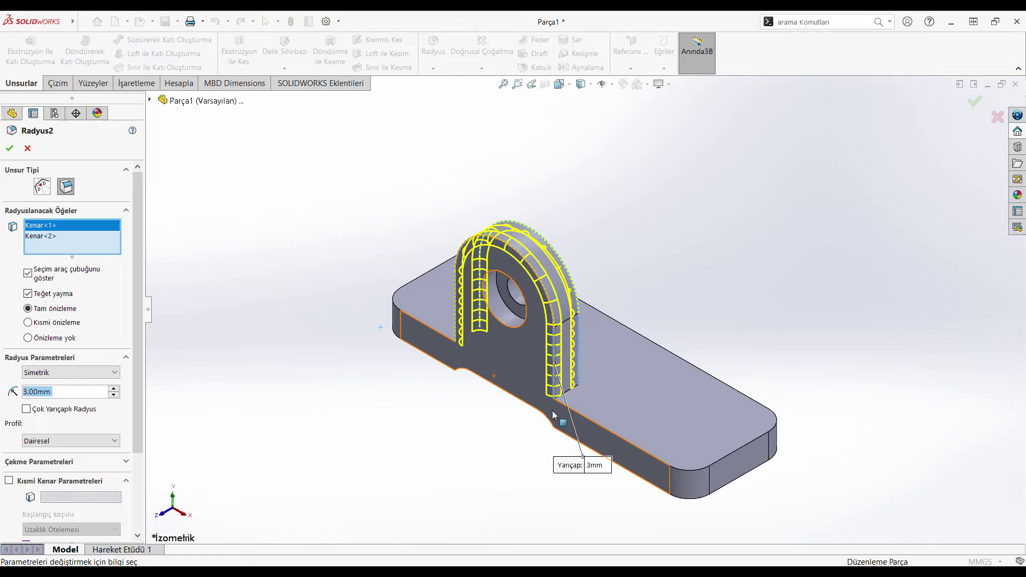
pyautogui.click(602, 430)
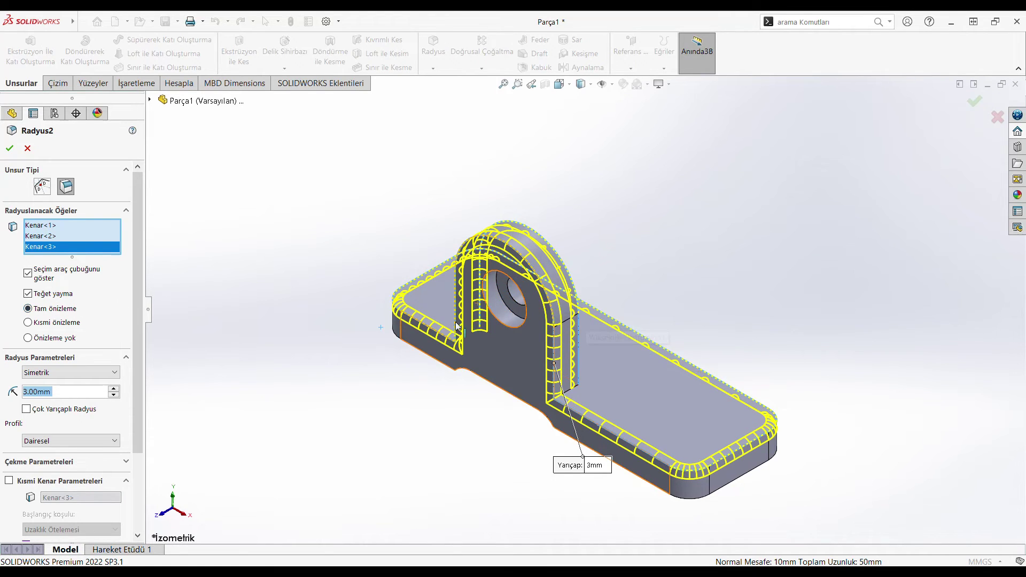
pyautogui.moveTo(752, 475); pyautogui.dragTo(618, 498, button='middle')
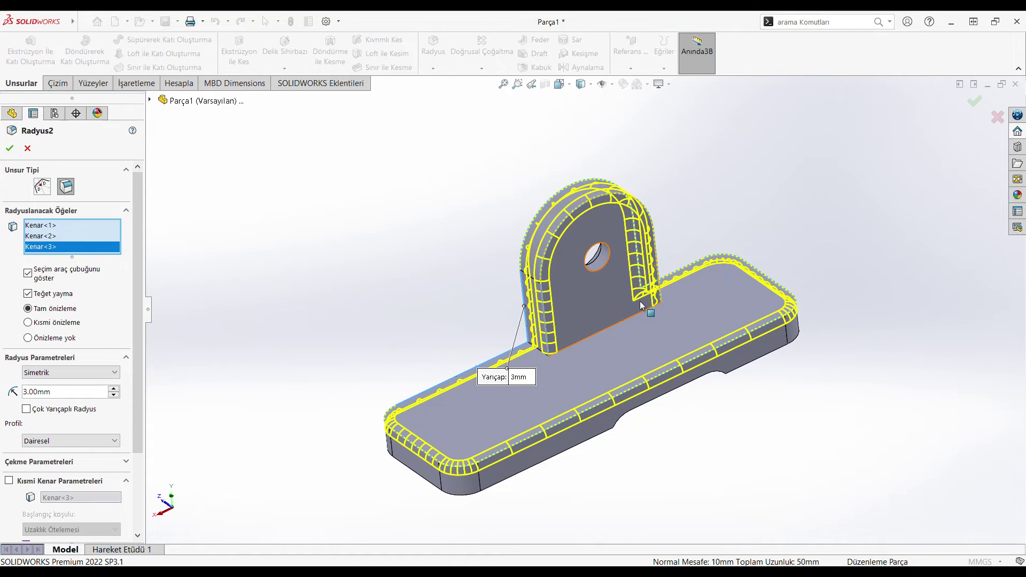
pyautogui.moveTo(599, 439); pyautogui.dragTo(619, 449, button='middle')
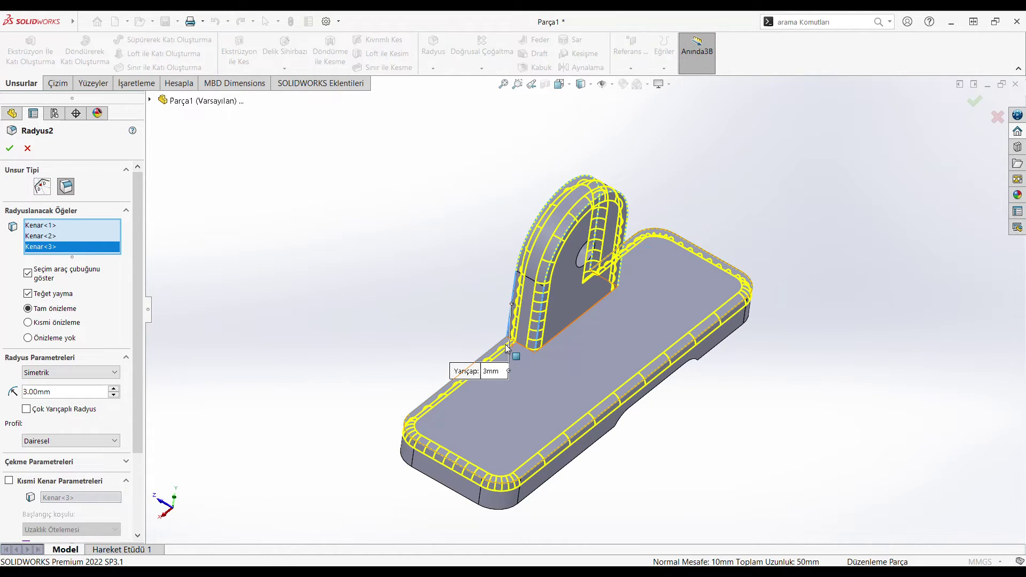
# Replace the fillet's edges with the plate's whole top edge loop and accept at 3 mm.
pyautogui.rightClick(84, 248)
pyautogui.click(95, 252)
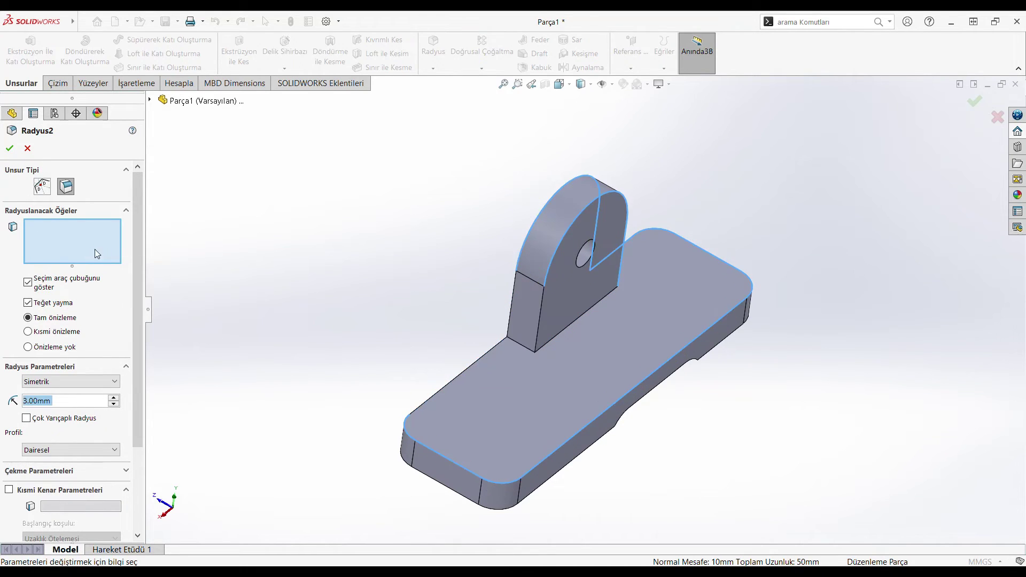
pyautogui.rightClick(470, 368)
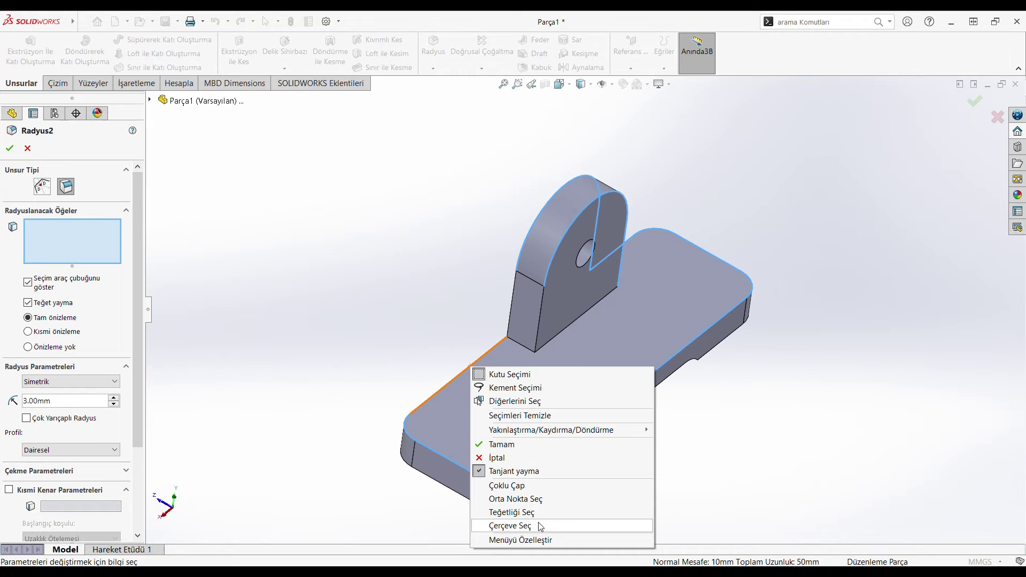
pyautogui.click(541, 526)
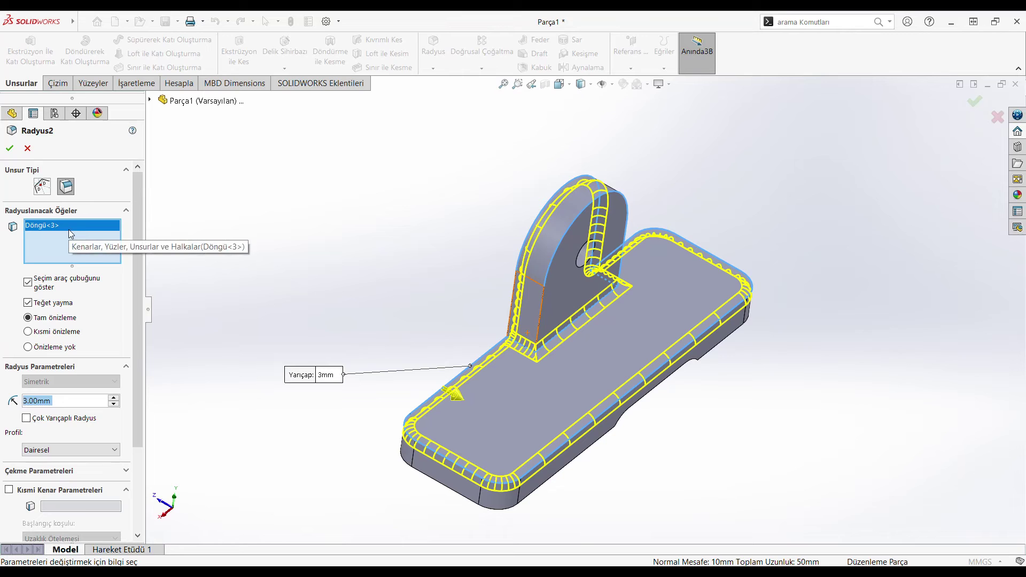
pyautogui.click(15, 156)
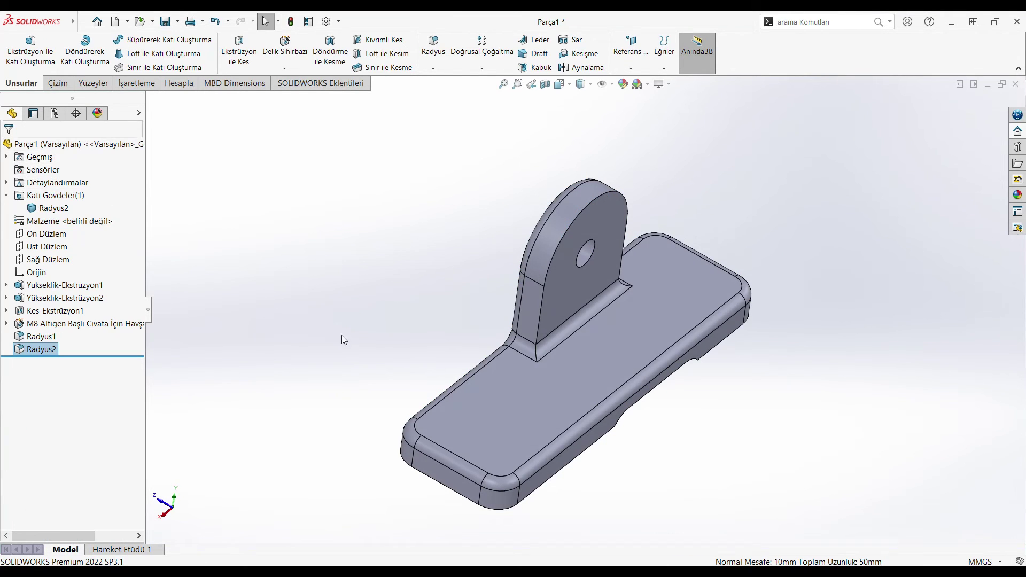
# Start a straight Hole Wizard hole on the plate's top face in isometric view.
pyautogui.moveTo(483, 448); pyautogui.dragTo(535, 480, button='middle')
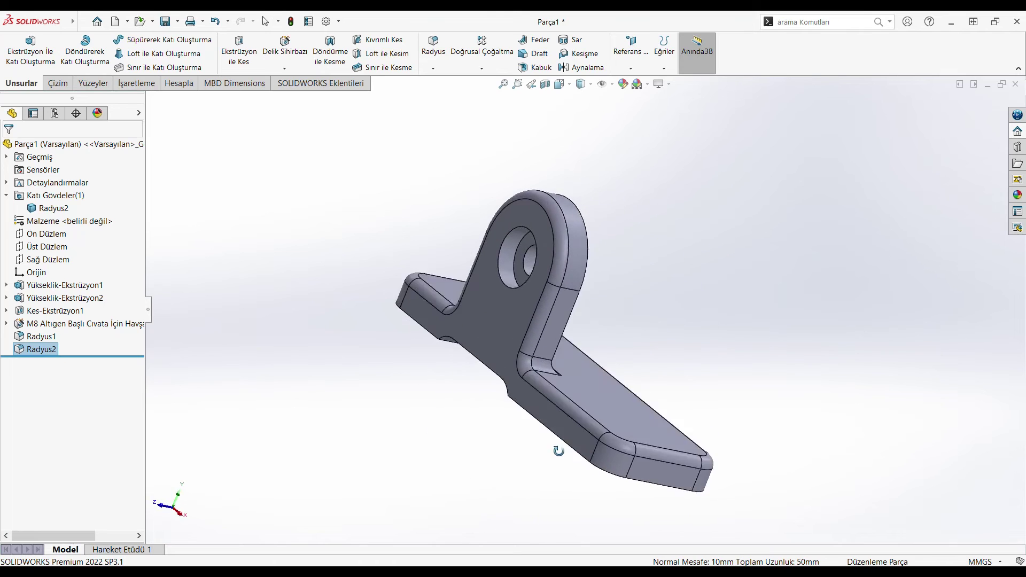
pyautogui.hotkey('ctrl', '7')
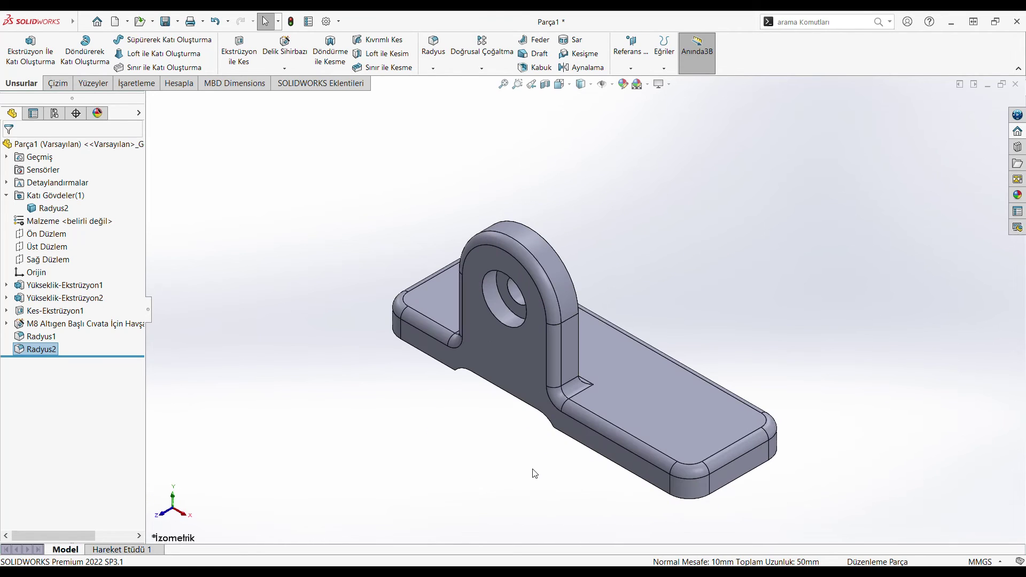
pyautogui.click(643, 401)
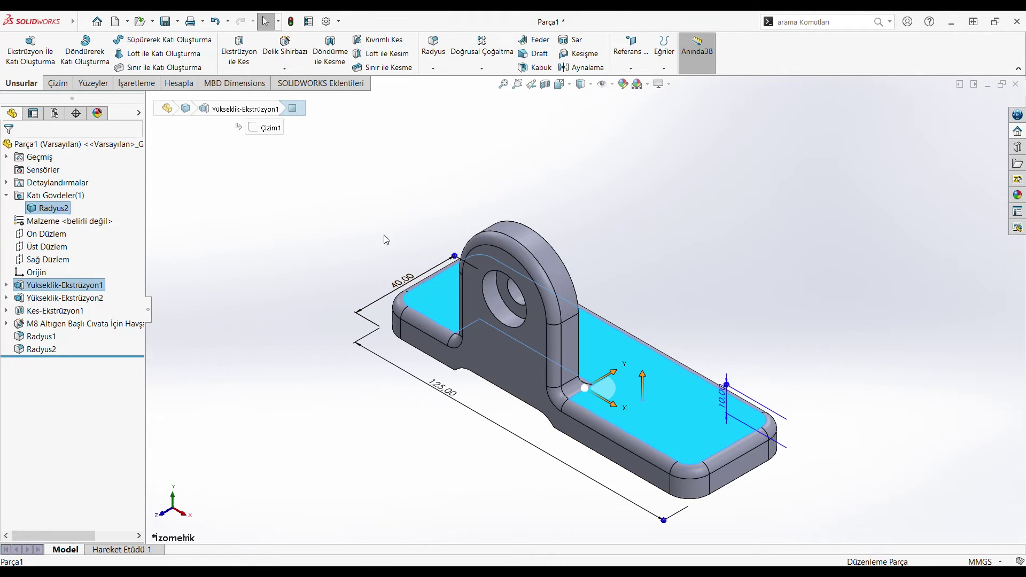
pyautogui.click(285, 52)
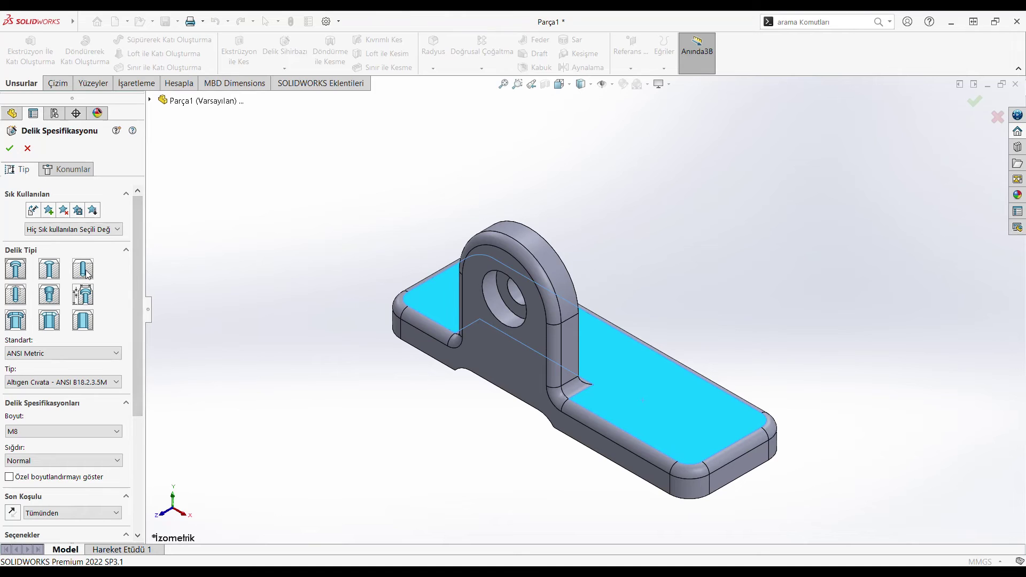
pyautogui.click(88, 274)
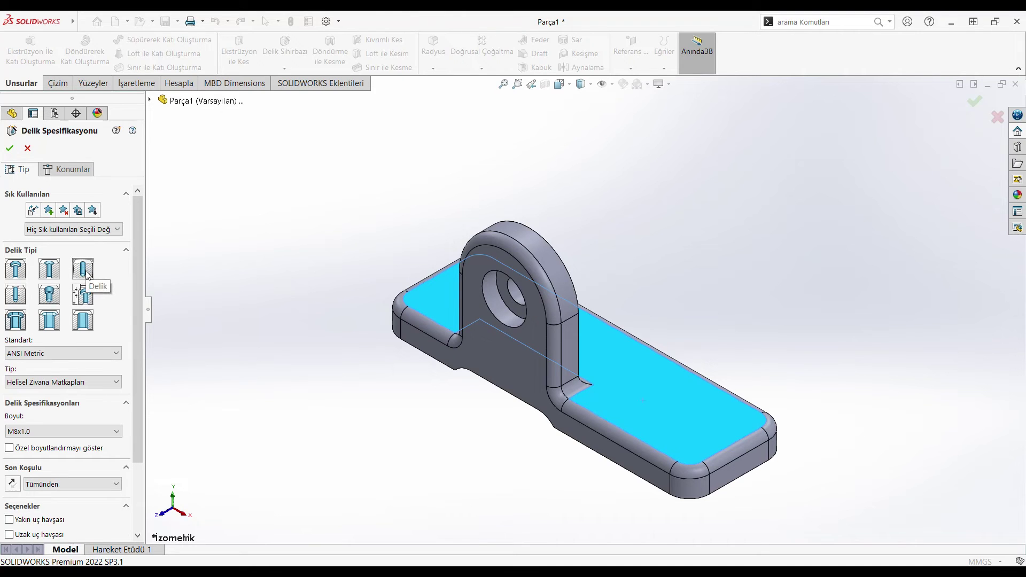
# Set the hole to an ANSI Metric drill size of Ø7.0.
pyautogui.click(90, 382)
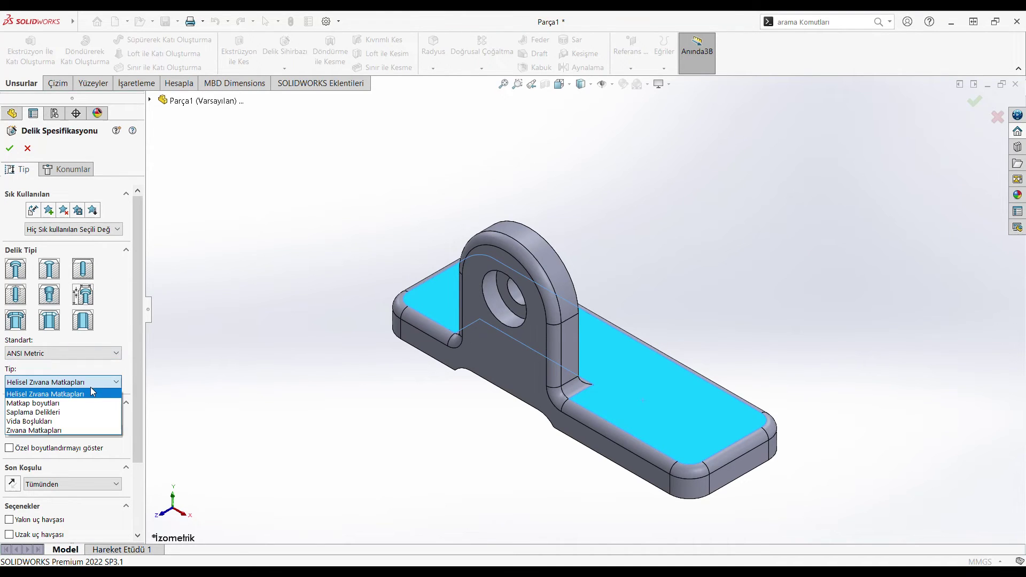
pyautogui.click(84, 404)
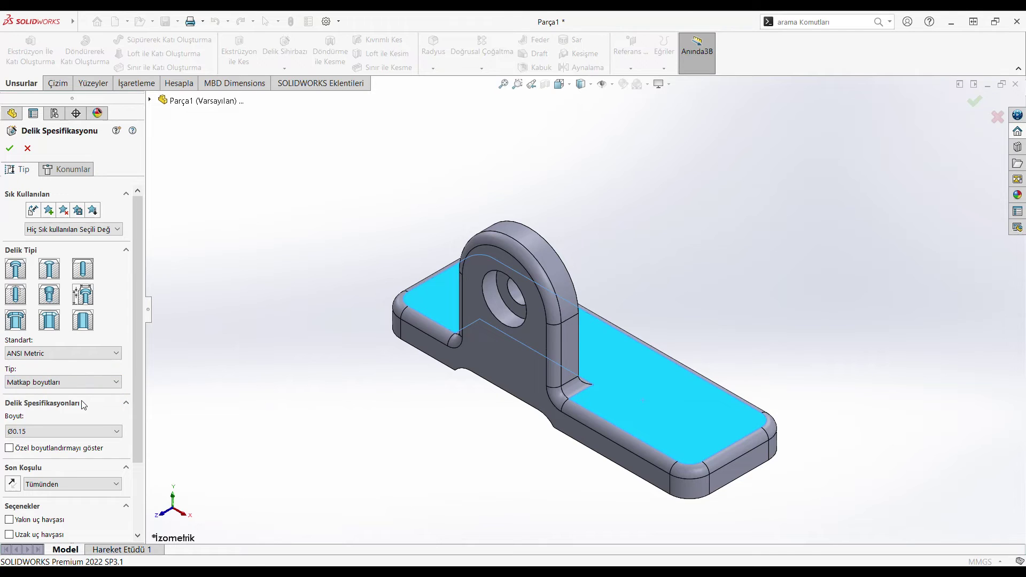
pyautogui.click(116, 432)
pyautogui.scroll(-3, 85, 461)
pyautogui.scroll(-3, 83, 465)
pyautogui.scroll(-3, 80, 468)
pyautogui.scroll(-3, 78, 467)
pyautogui.scroll(-4, 78, 468)
pyautogui.scroll(-4, 77, 467)
pyautogui.scroll(-4, 76, 468)
pyautogui.scroll(-3, 77, 470)
pyautogui.scroll(-3, 75, 469)
pyautogui.scroll(-3, 76, 469)
pyautogui.click(76, 445)
pyautogui.click(69, 169)
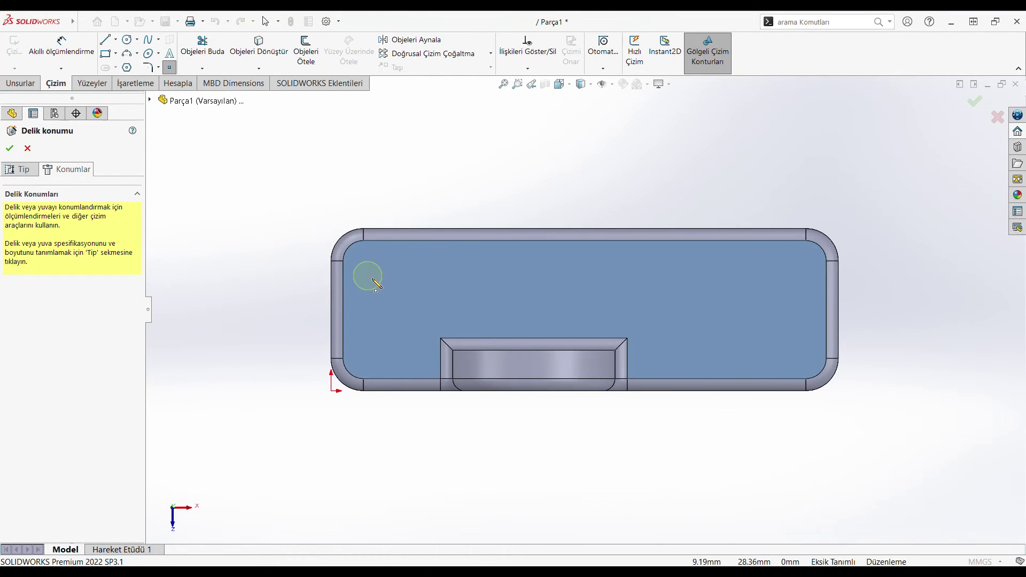
# Place two hole points near the plate's left and right ends and begin dimensioning the left one.
pyautogui.click(383, 276)
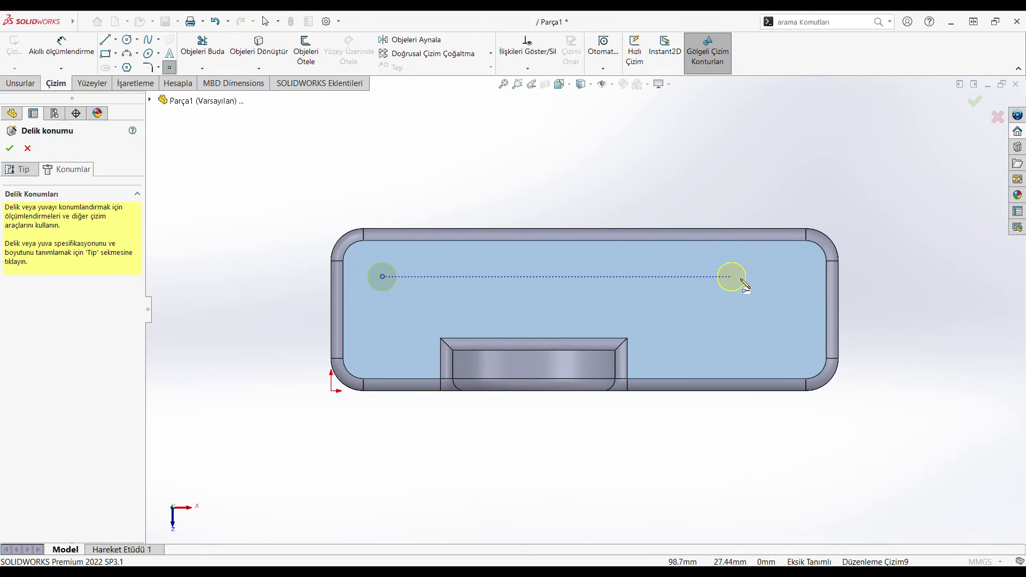
pyautogui.click(789, 284)
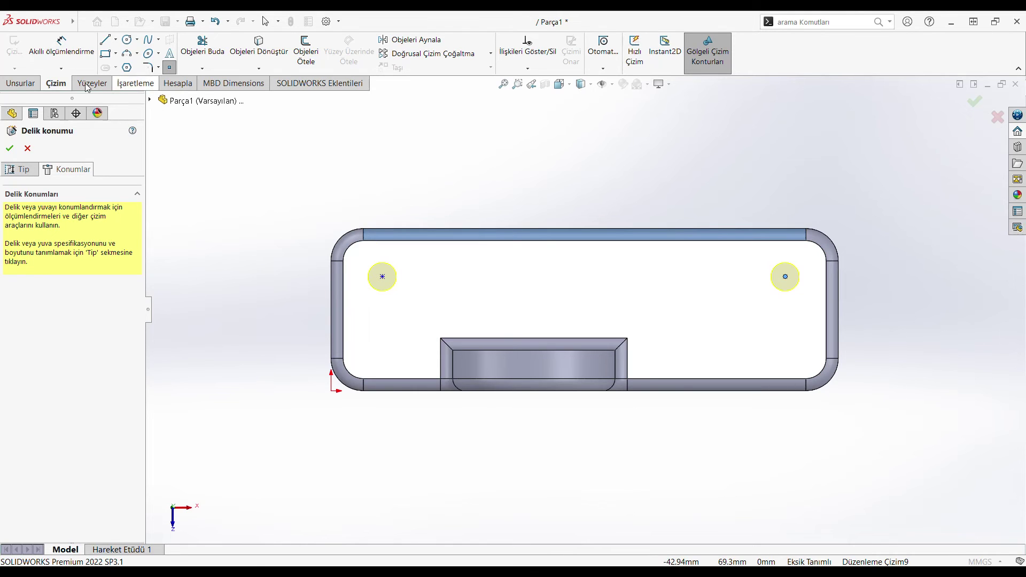
pyautogui.click(62, 46)
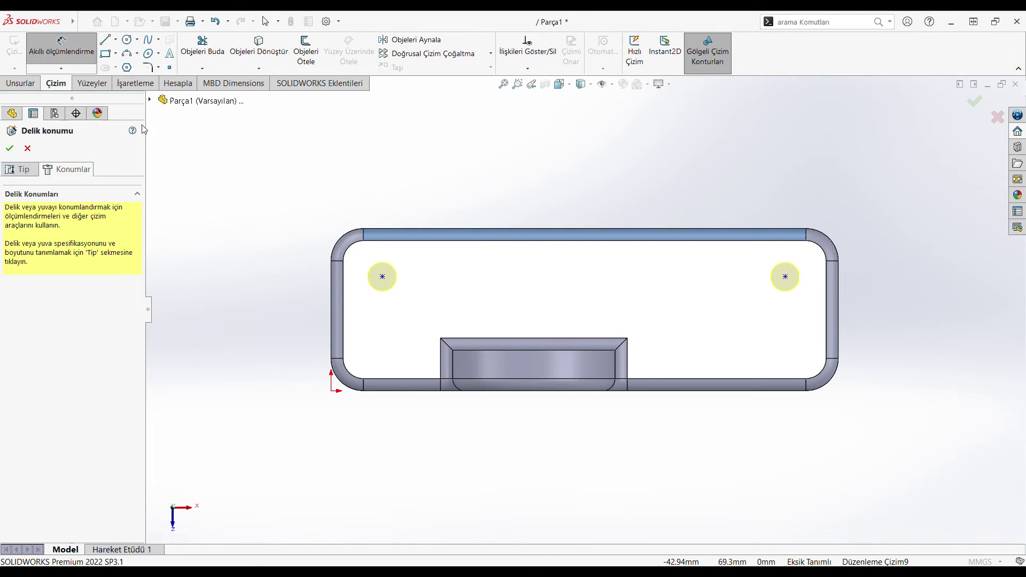
pyautogui.click(383, 276)
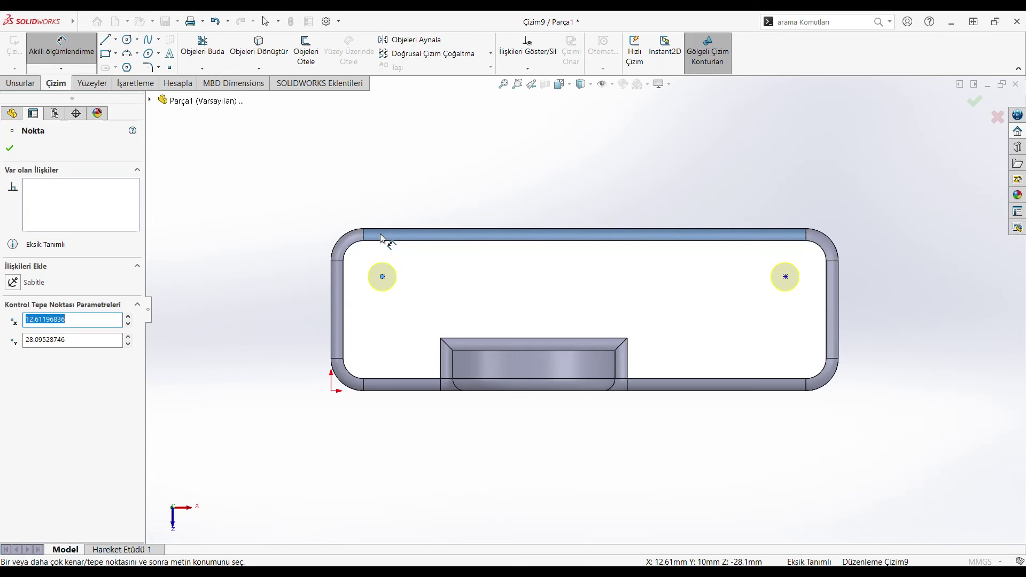
# Stop dimensioning and cancel the hole feature.
pyautogui.rightClick(394, 199)
pyautogui.click(415, 227)
pyautogui.press('Escape')
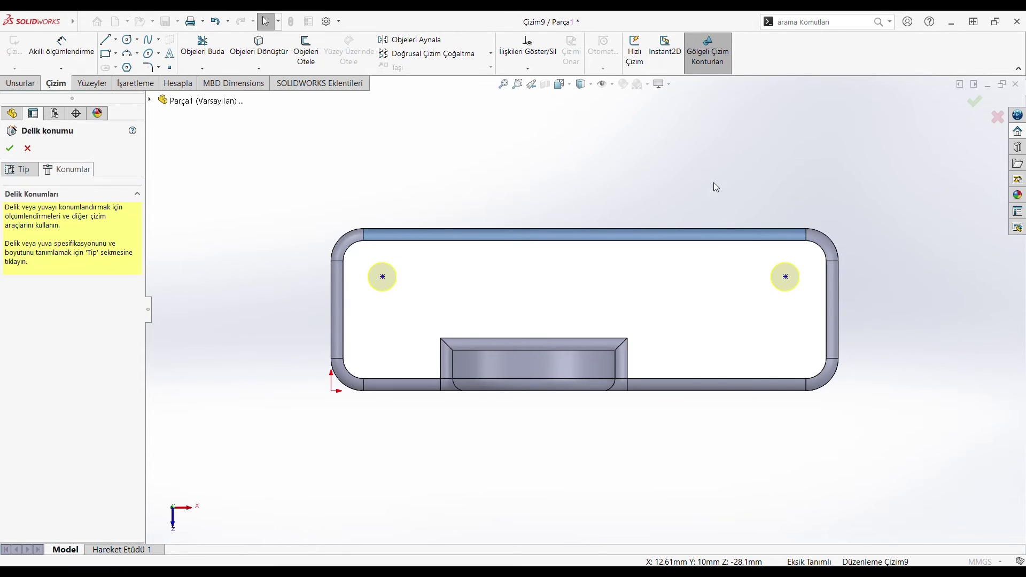
pyautogui.click(998, 117)
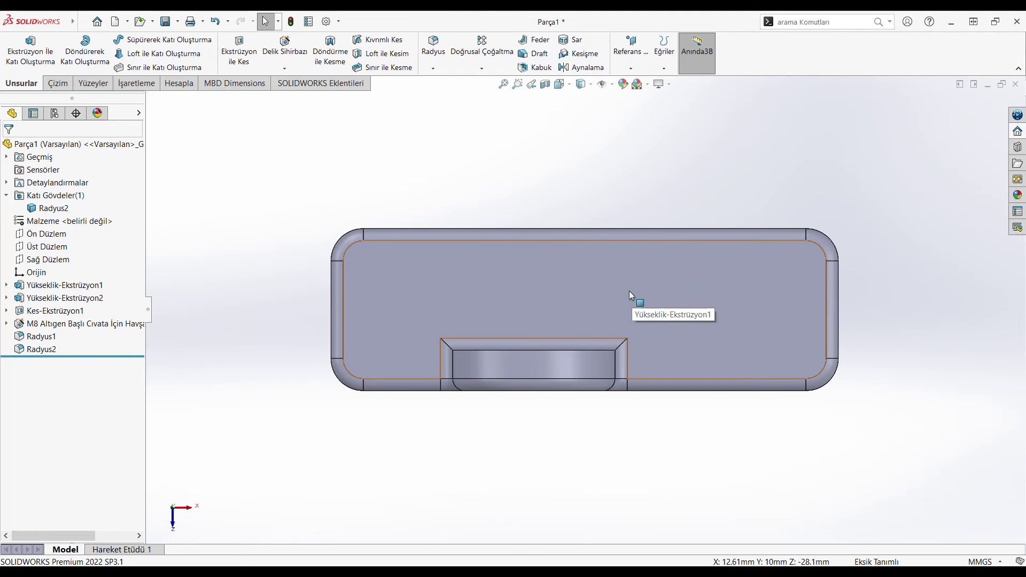
# Suppress the Radyus2 fillet, then unsuppress it again.
pyautogui.moveTo(481, 378)
pyautogui.mouseDown(button='middle')
pyautogui.moveTo(465, 165)
pyautogui.moveTo(414, 176)
pyautogui.moveTo(433, 237)
pyautogui.mouseUp(button='middle')
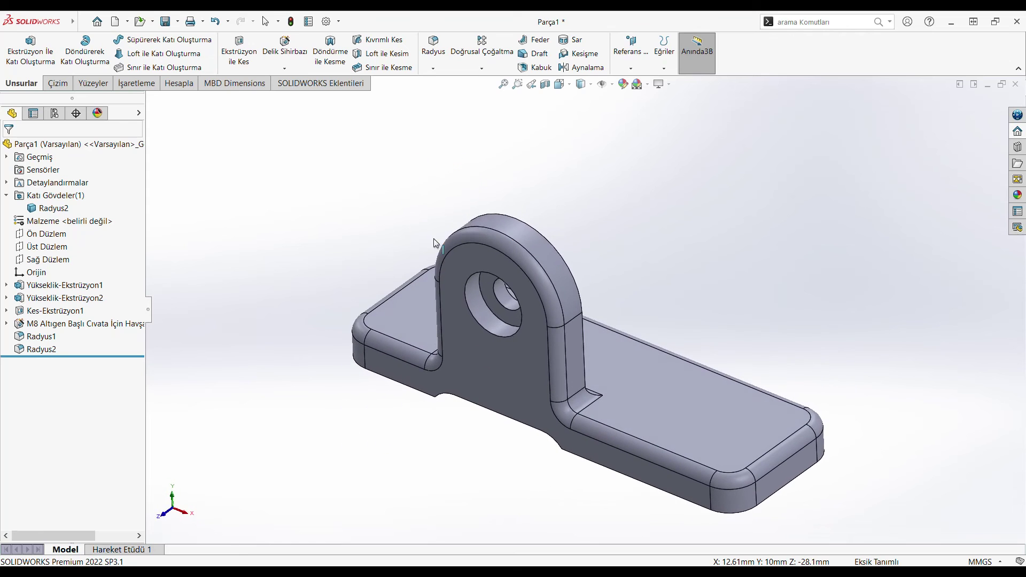
pyautogui.click(52, 351)
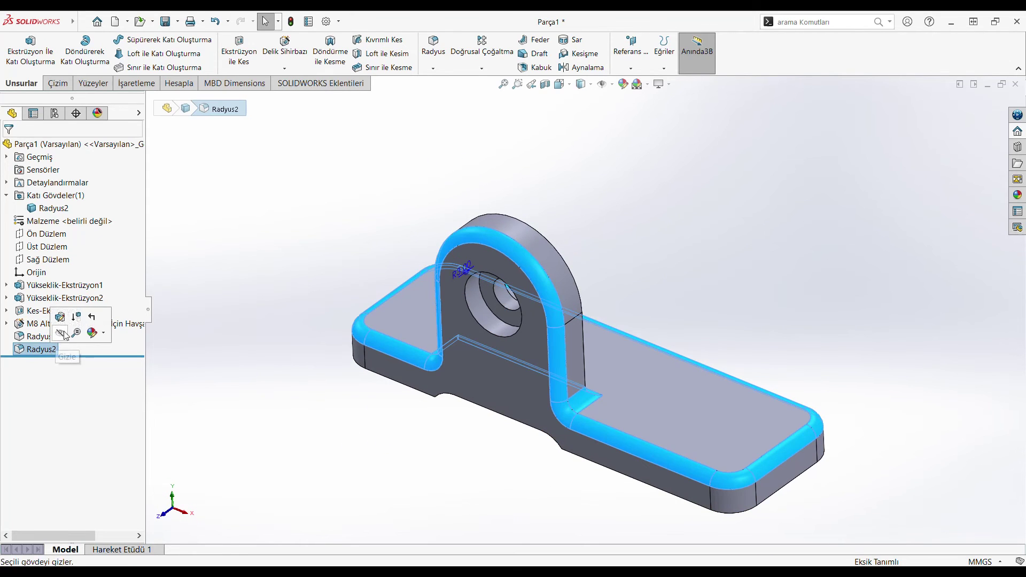
pyautogui.click(77, 320)
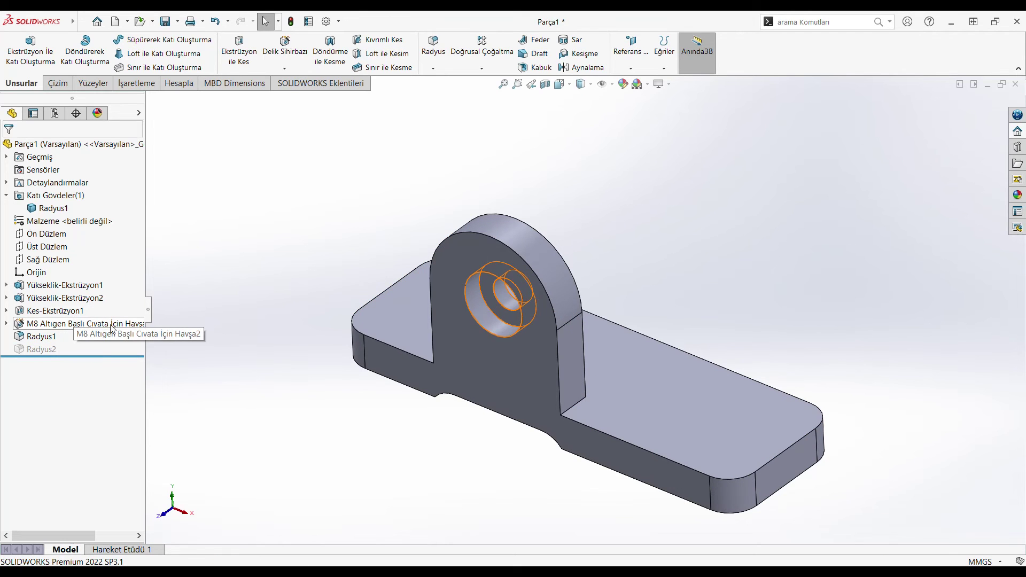
pyautogui.moveTo(384, 310)
pyautogui.mouseDown(button='middle')
pyautogui.moveTo(384, 343)
pyautogui.moveTo(388, 324)
pyautogui.mouseUp(button='middle')
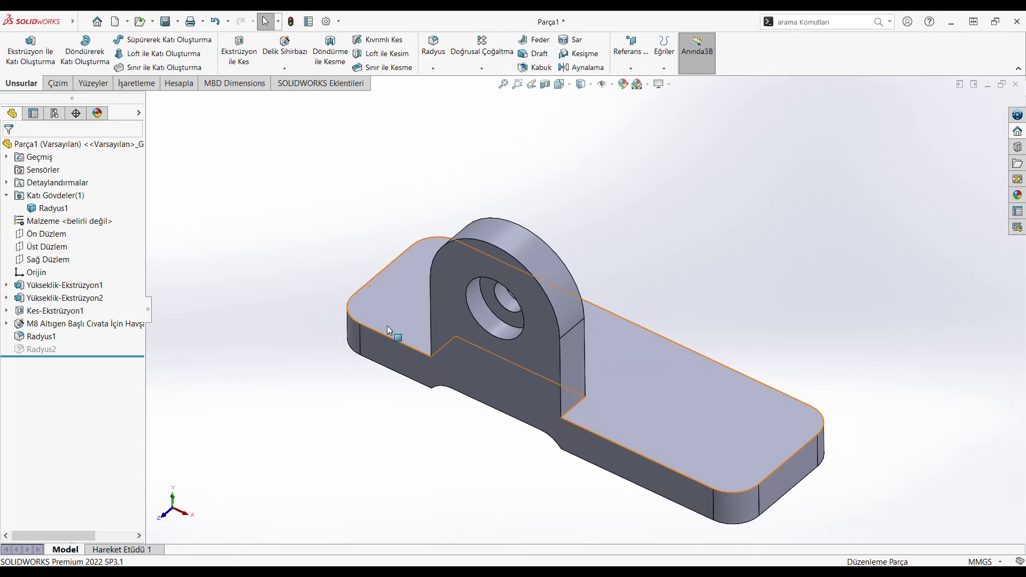
pyautogui.rightClick(49, 351)
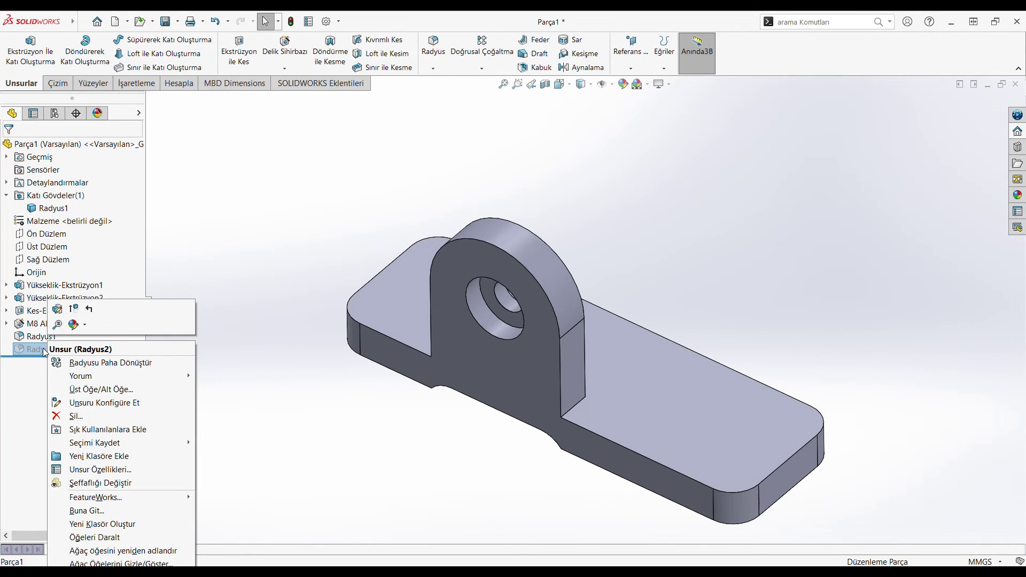
pyautogui.click(50, 350)
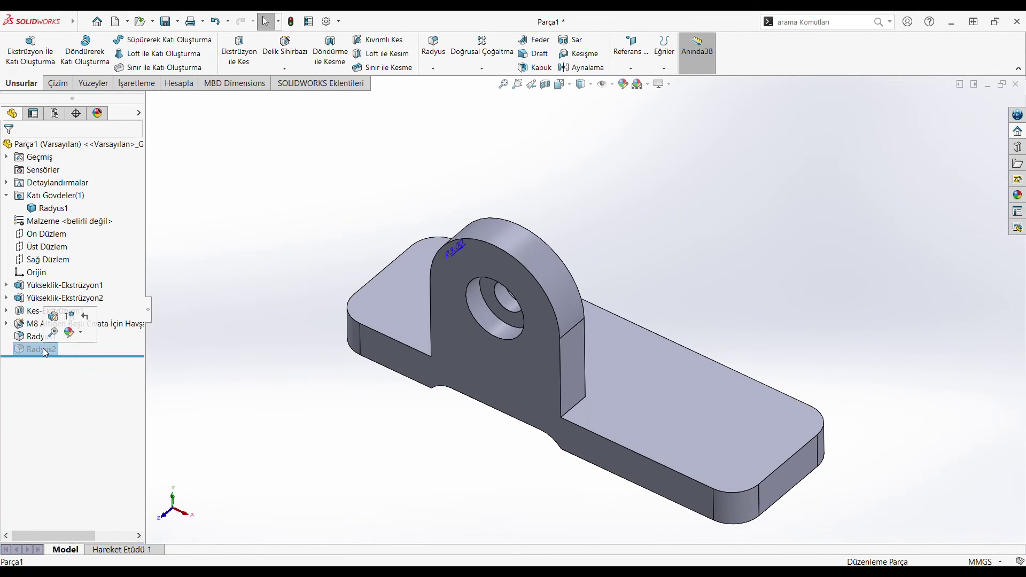
pyautogui.click(71, 324)
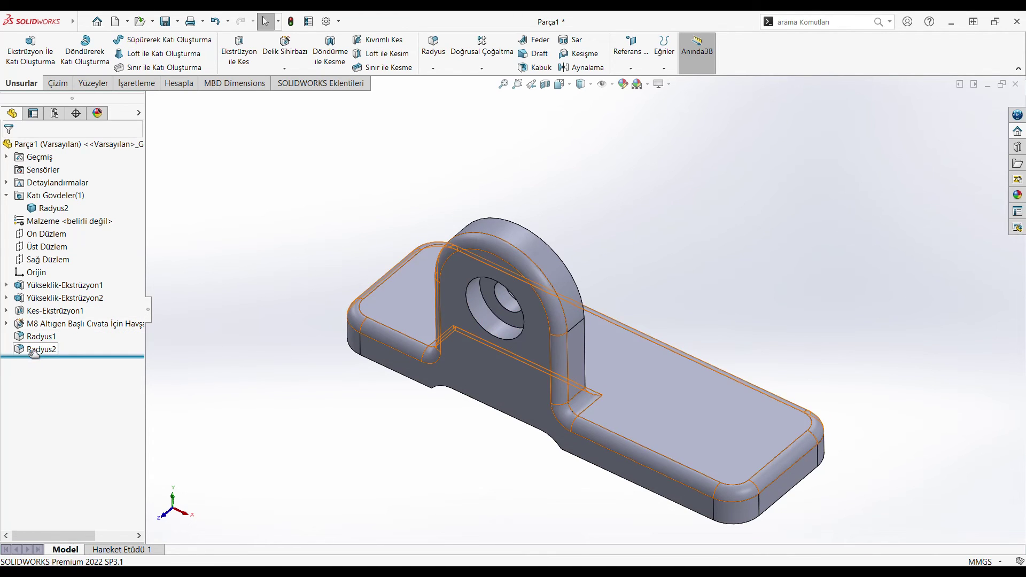
# Drag the rollback bar up to just before Radyus2.
pyautogui.click(92, 358)
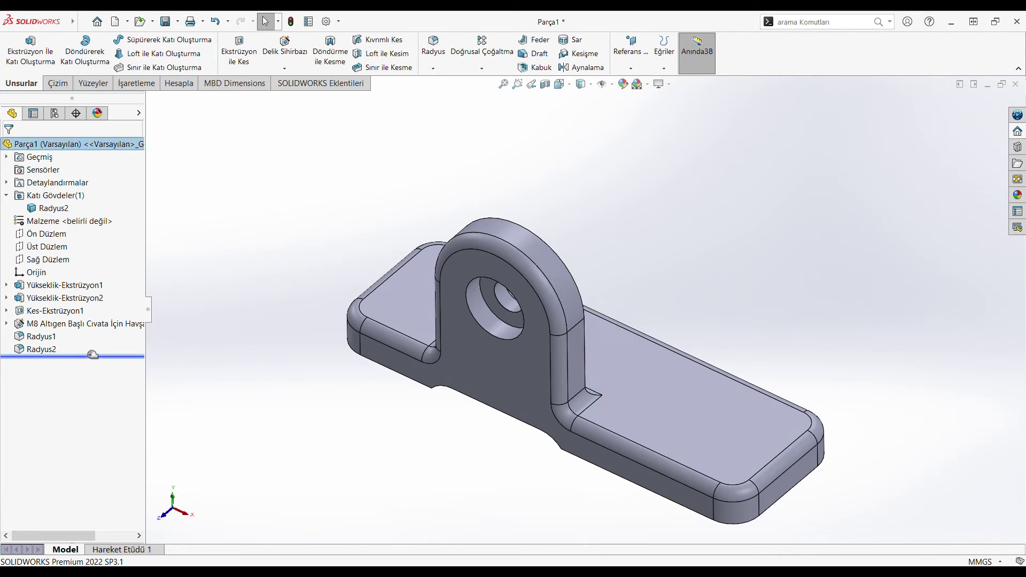
pyautogui.moveTo(93, 349); pyautogui.dragTo(95, 343)
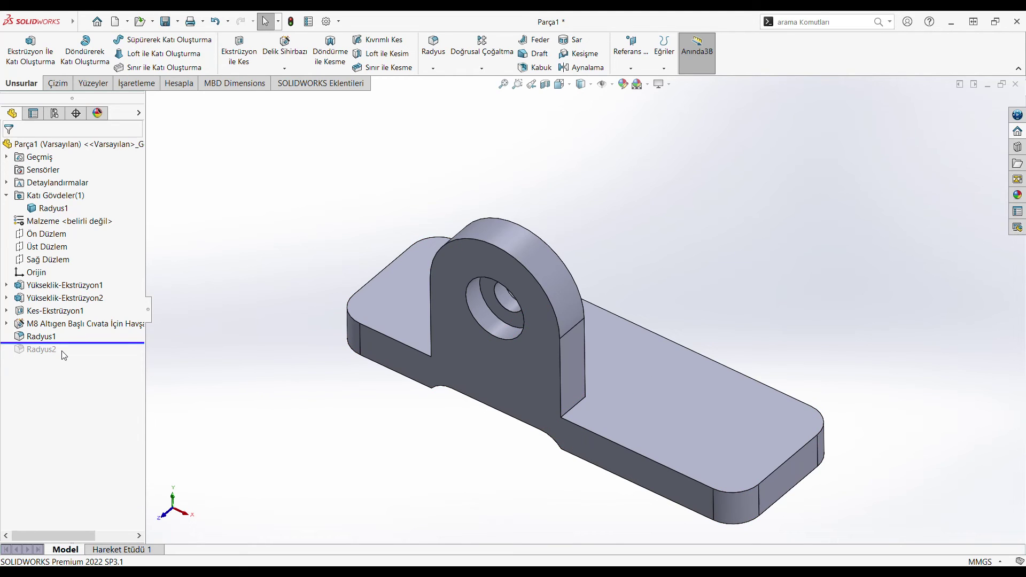
pyautogui.click(287, 40)
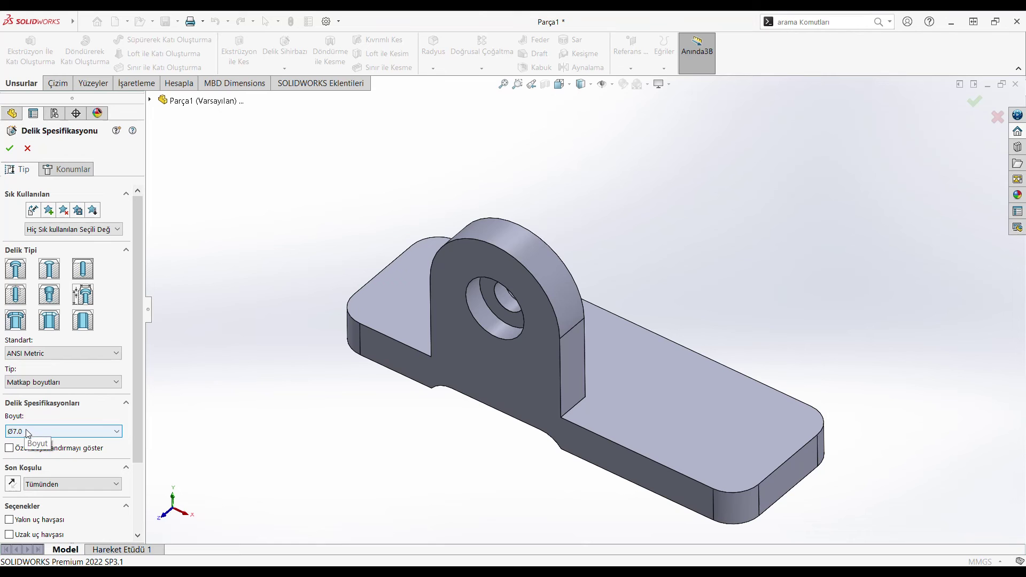
# Choose the plate's top face as the placement face for the Ø7.0 holes.
pyautogui.click(67, 171)
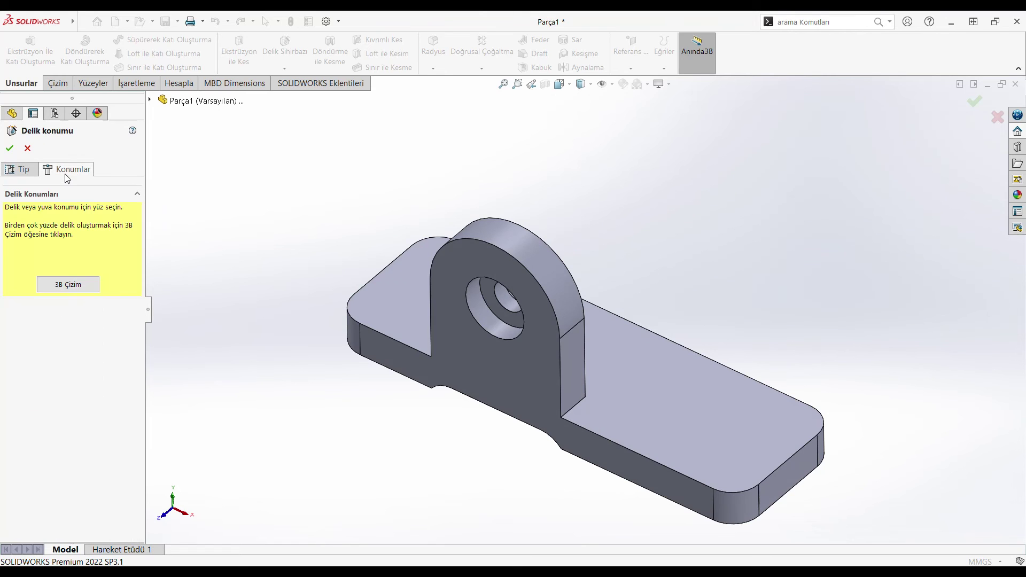
pyautogui.click(415, 299)
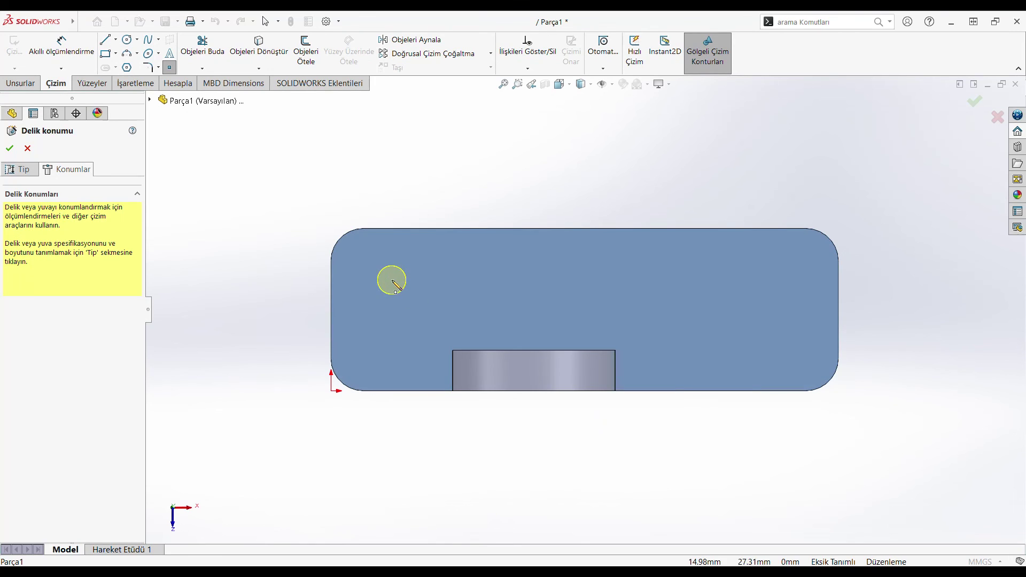
# Place two hole centres near the plate ends and dimension the left one 10 mm from the top edge.
pyautogui.click(393, 280)
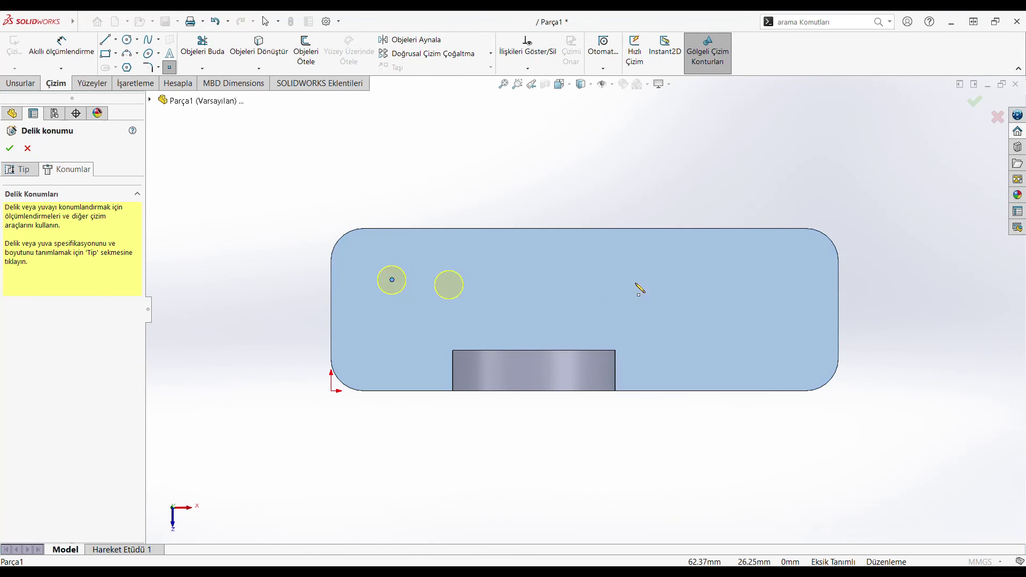
pyautogui.click(785, 276)
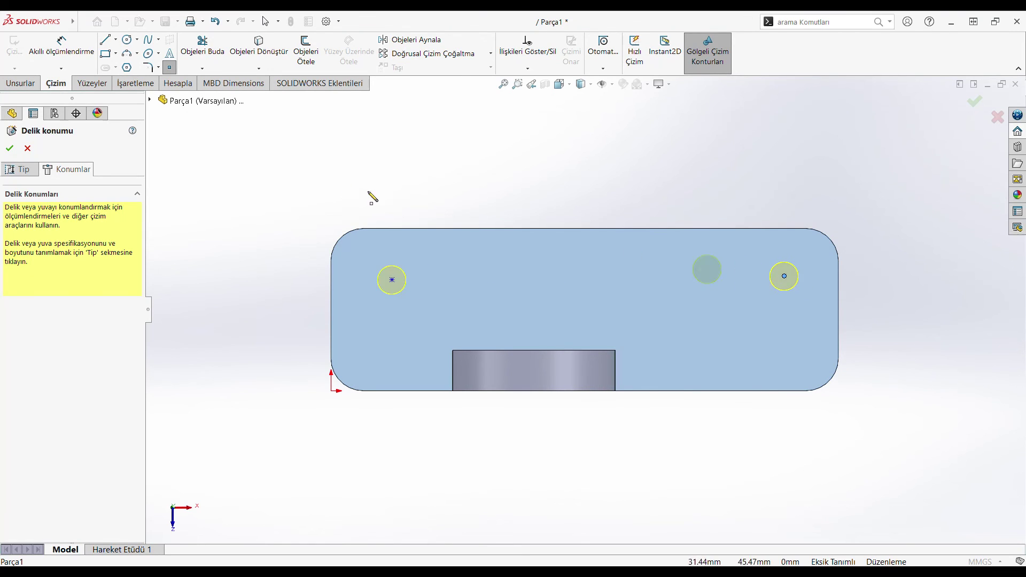
pyautogui.click(62, 48)
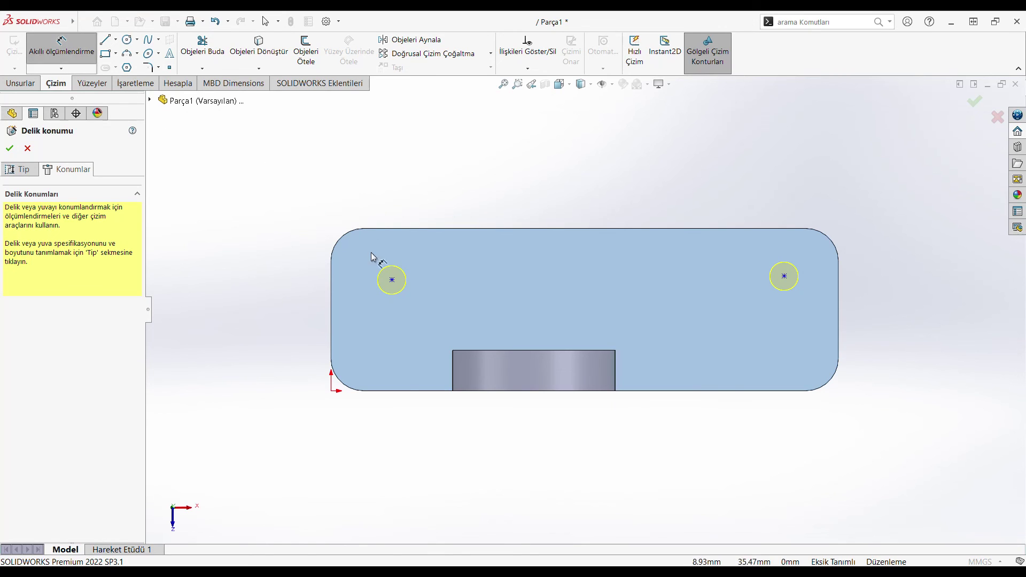
pyautogui.click(393, 280)
pyautogui.click(394, 229)
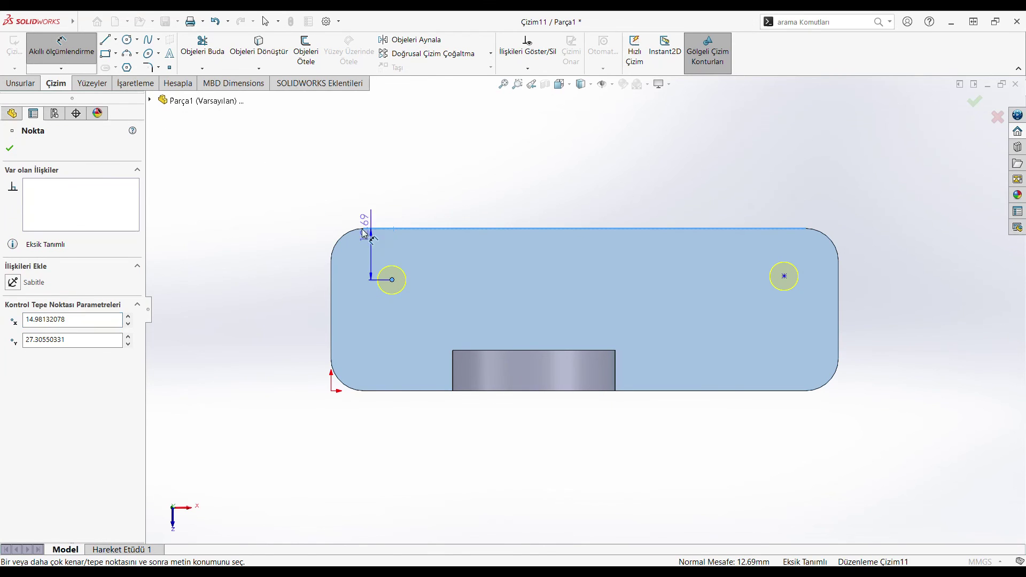
pyautogui.click(294, 235)
pyautogui.write('10')
pyautogui.press('Return')
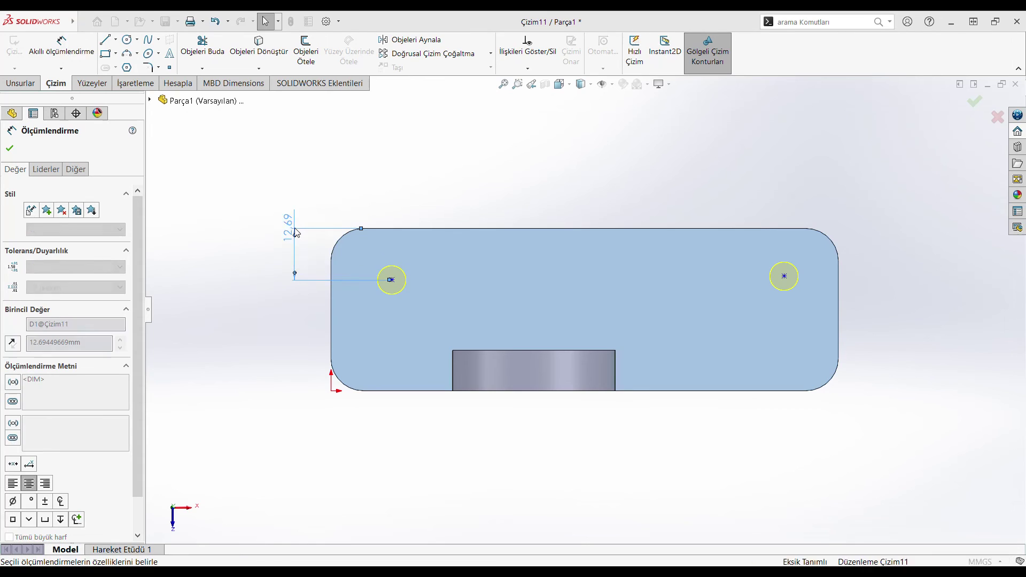
# Dimension the left hole 15 mm from the left edge and make both centres horizontal.
pyautogui.click(392, 269)
pyautogui.click(332, 281)
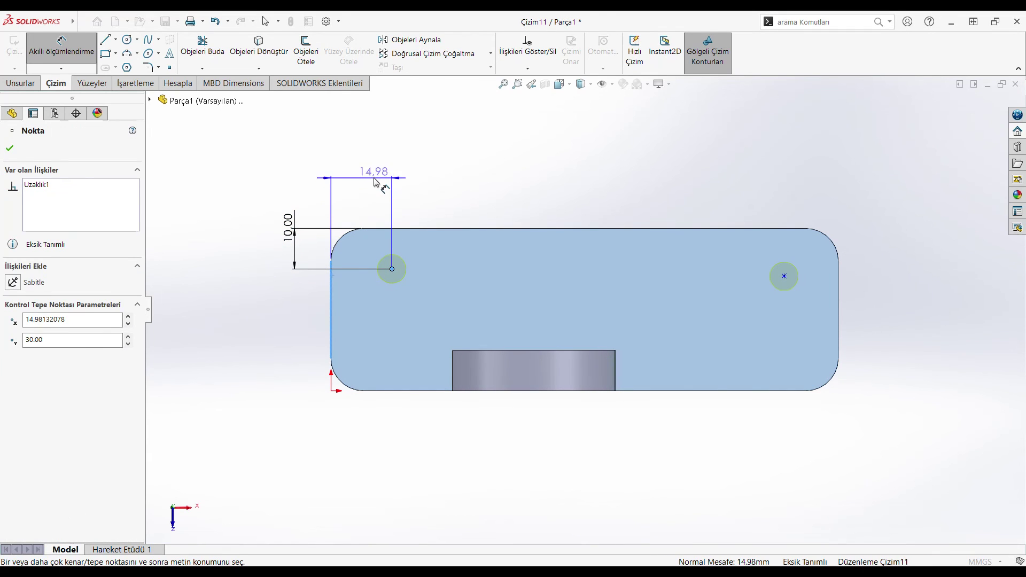
pyautogui.click(374, 182)
pyautogui.write('15')
pyautogui.press('Return')
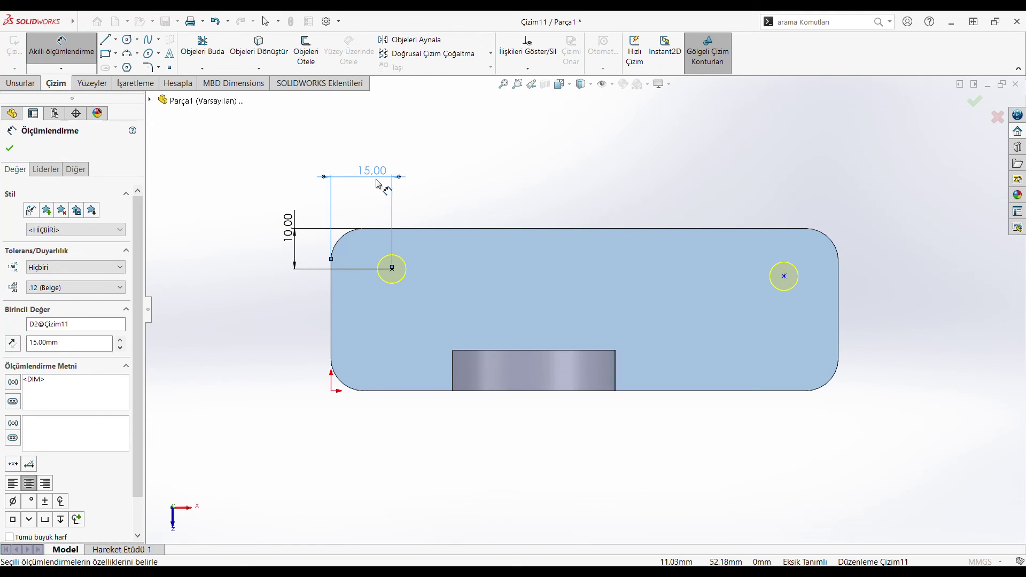
pyautogui.press('Escape')
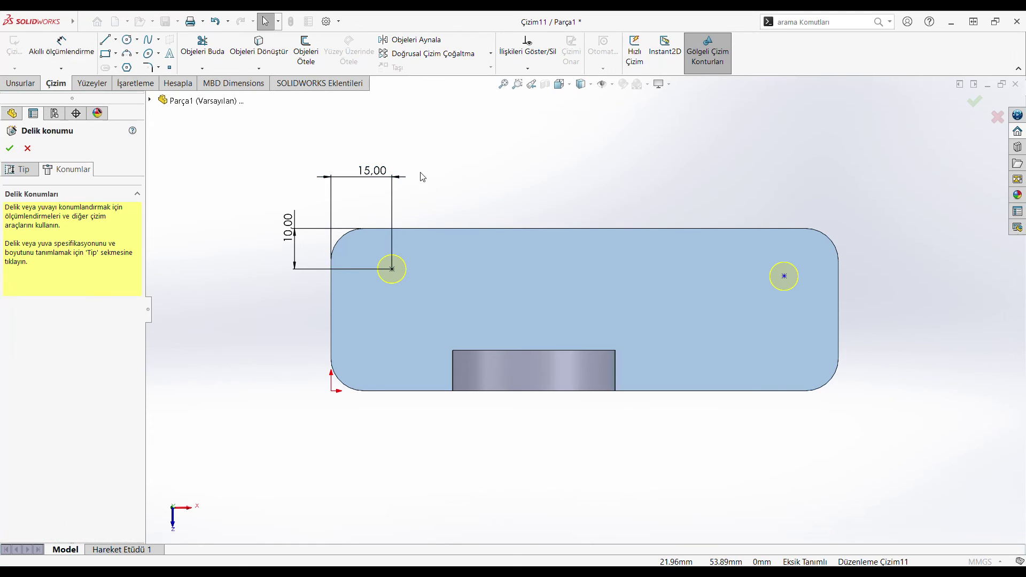
pyautogui.click(393, 271)
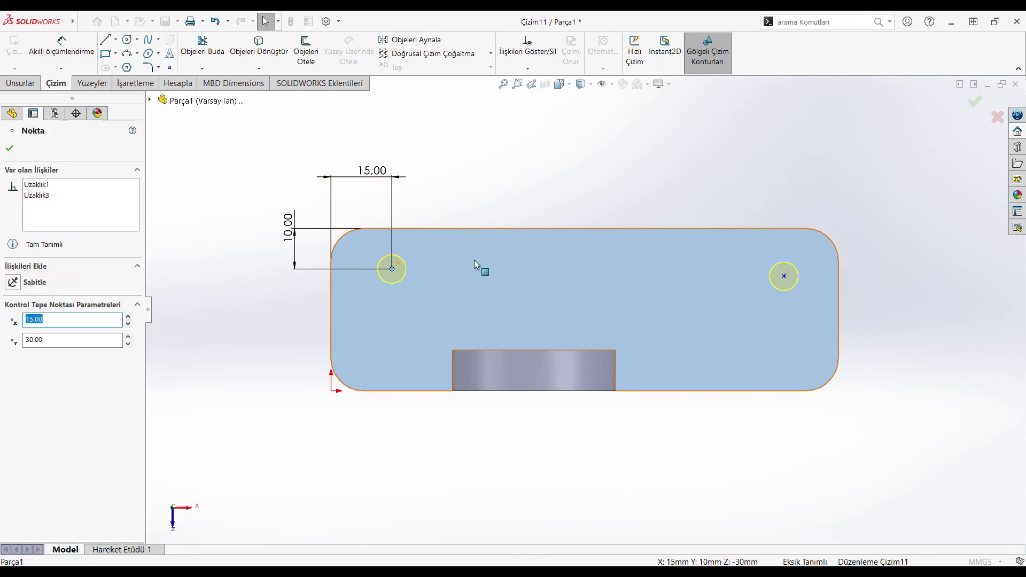
pyautogui.keyDown('ctrl'); pyautogui.click(784, 277); pyautogui.keyUp('ctrl')
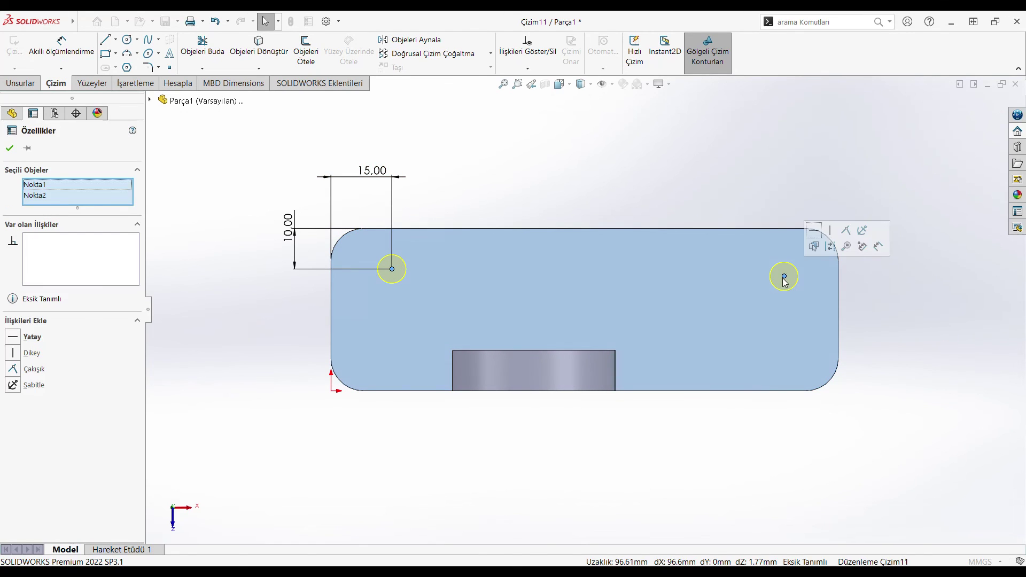
pyautogui.click(817, 234)
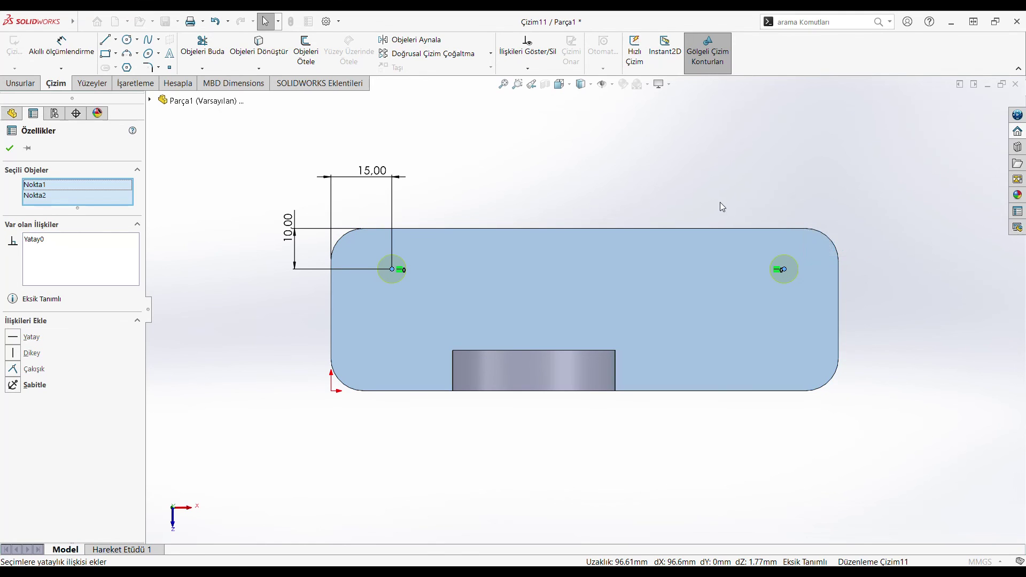
# Dimension the right hole 15 mm from the right edge and finish the hole feature.
pyautogui.press('d')
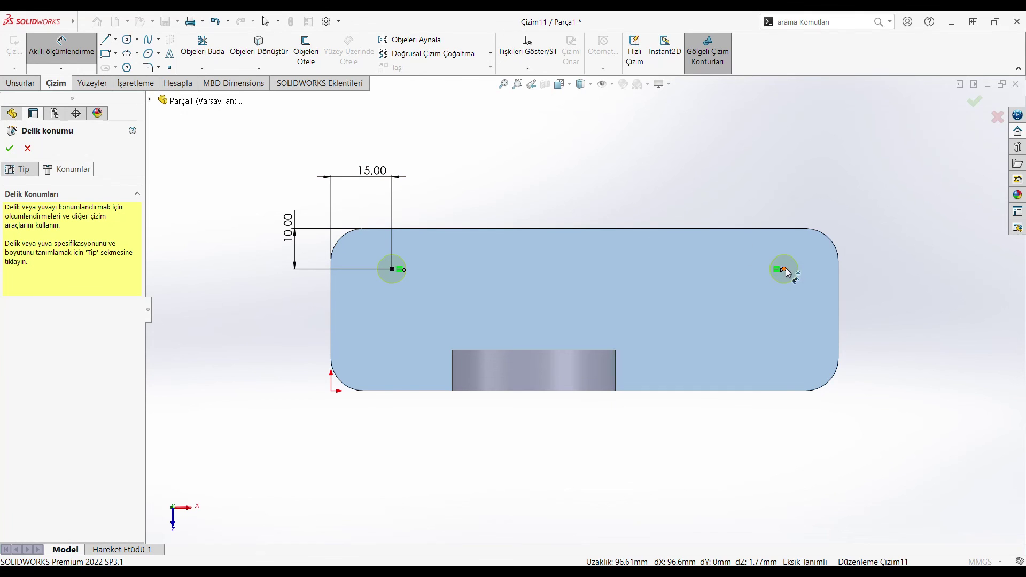
pyautogui.click(784, 270)
pyautogui.click(840, 275)
pyautogui.click(818, 187)
pyautogui.write('15')
pyautogui.press('Return')
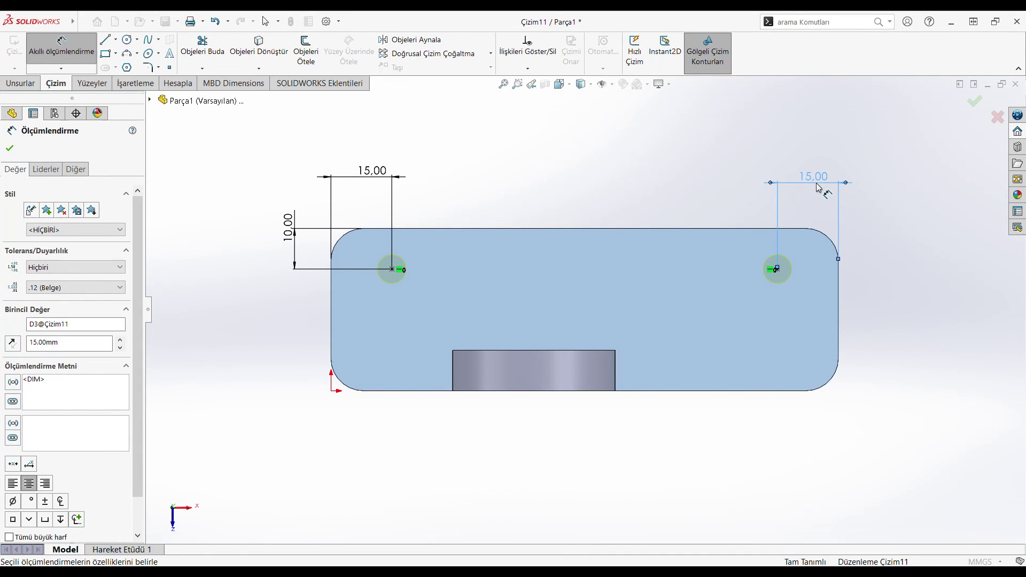
pyautogui.click(976, 103)
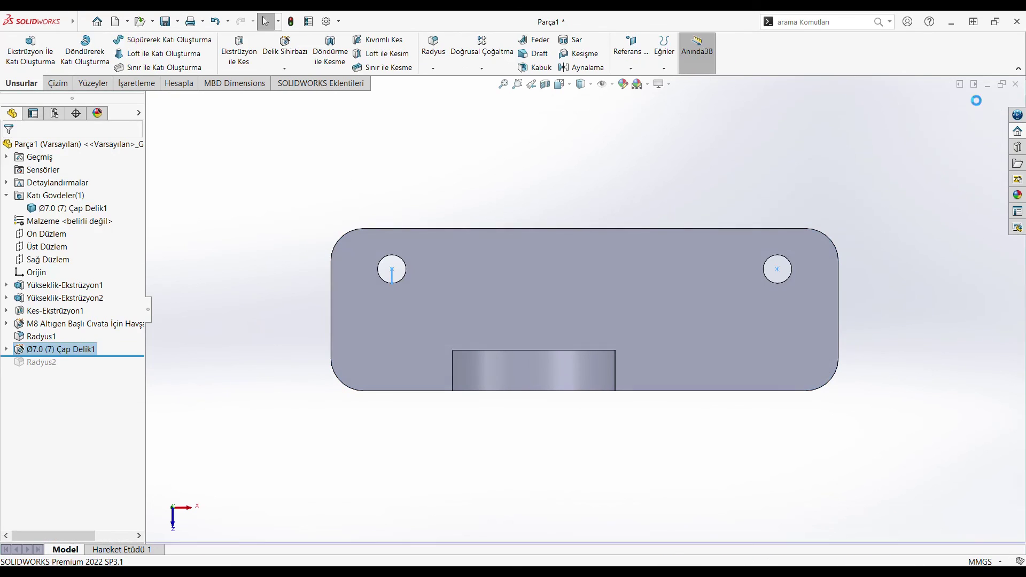
# Roll the history forward past Radyus2 to restore the 3 mm fillet alongside the holes.
pyautogui.moveTo(695, 341)
pyautogui.mouseDown(button='middle')
pyautogui.moveTo(688, 234)
pyautogui.moveTo(674, 231)
pyautogui.mouseUp(button='middle')
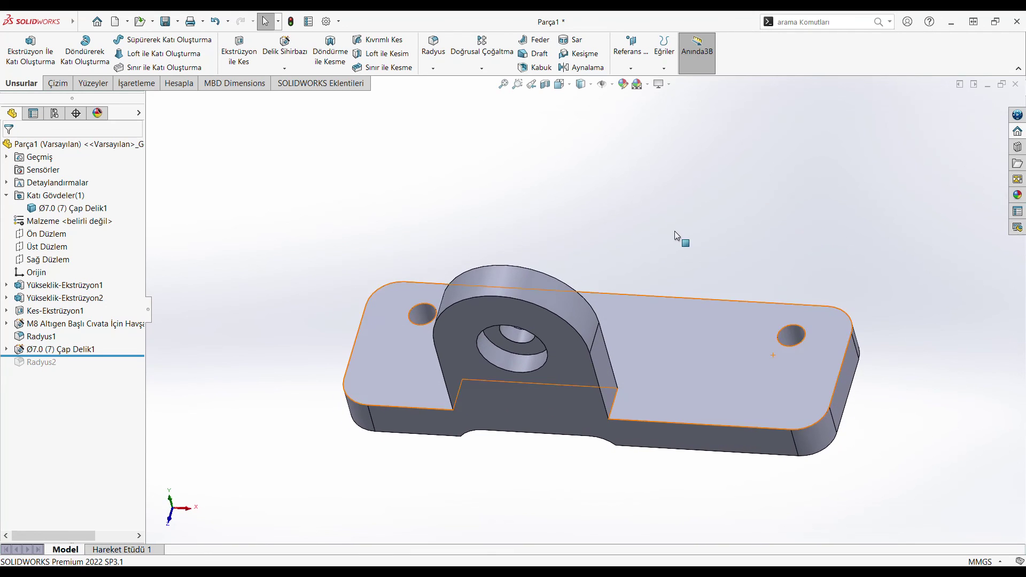
pyautogui.hotkey('ctrl', '7')
pyautogui.moveTo(597, 346); pyautogui.dragTo(587, 422, button='middle')
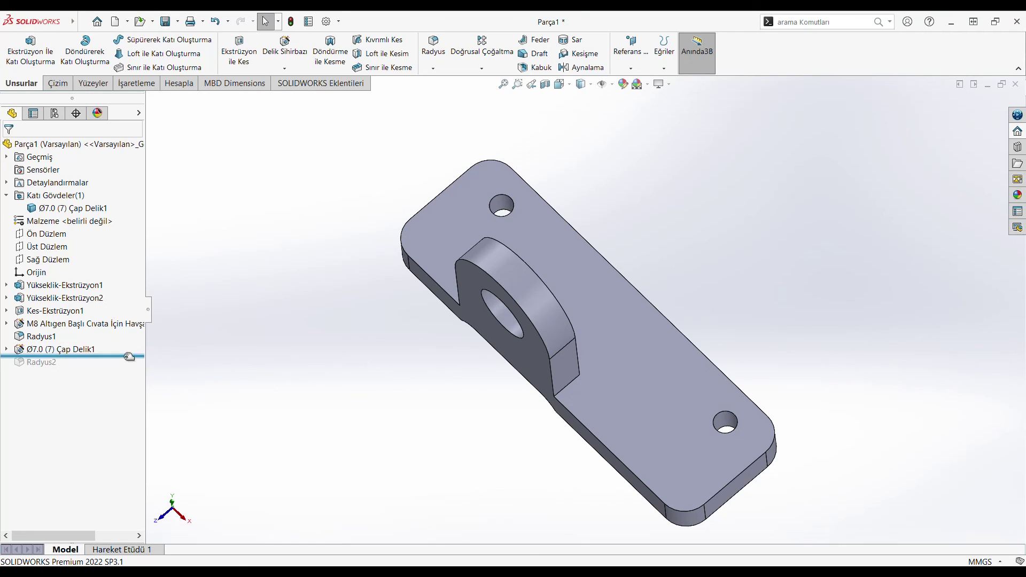
pyautogui.press('Down')
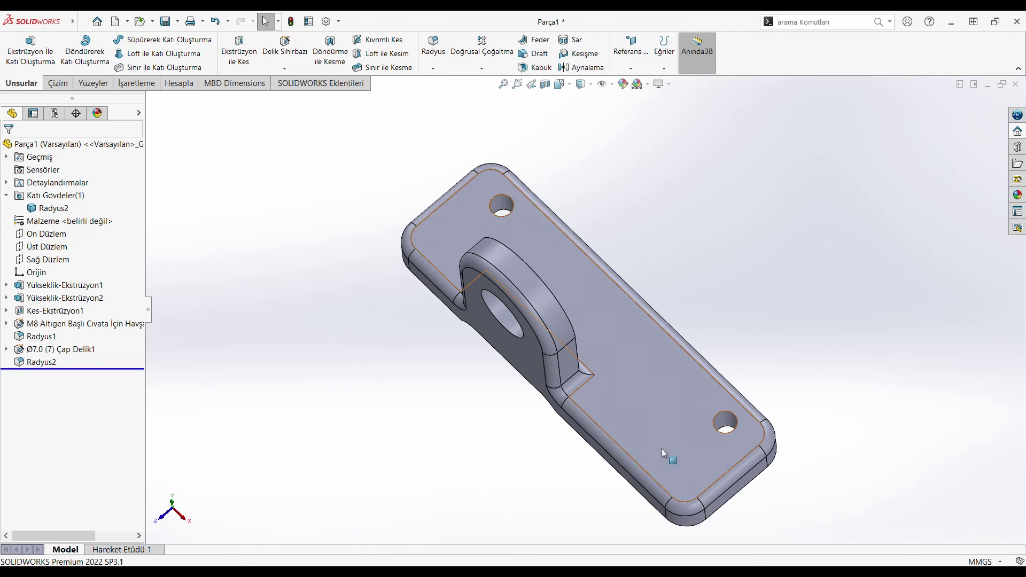
pyautogui.moveTo(496, 425); pyautogui.dragTo(449, 498, button='middle')
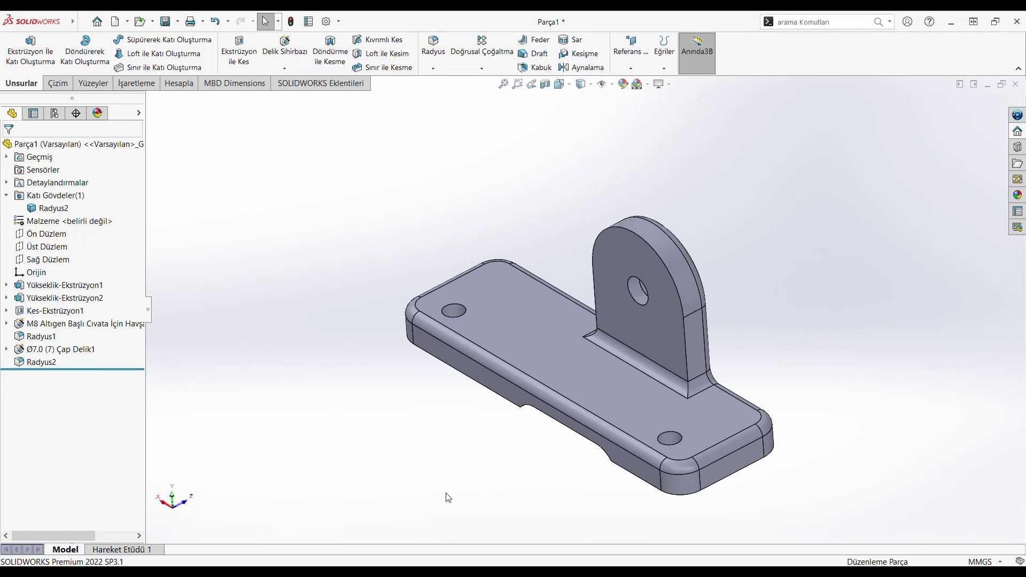